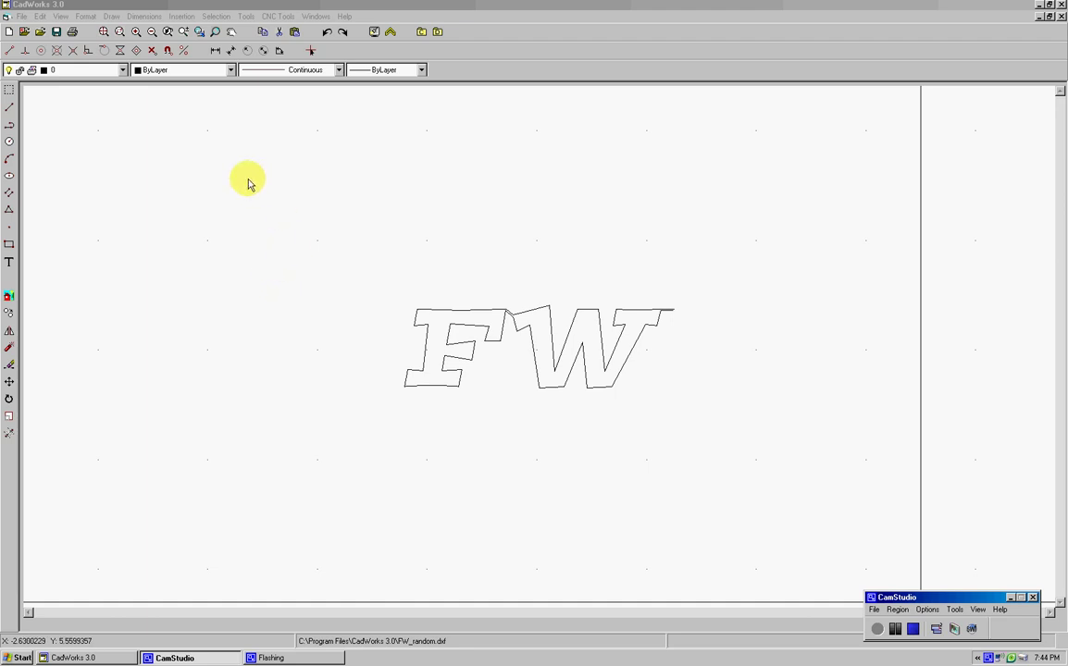
Zoom in with a window around the FW letters so they fill the view.
{"action": "left_click", "coordinate": [120, 35]}
{"action": "left_click", "coordinate": [383, 265]}
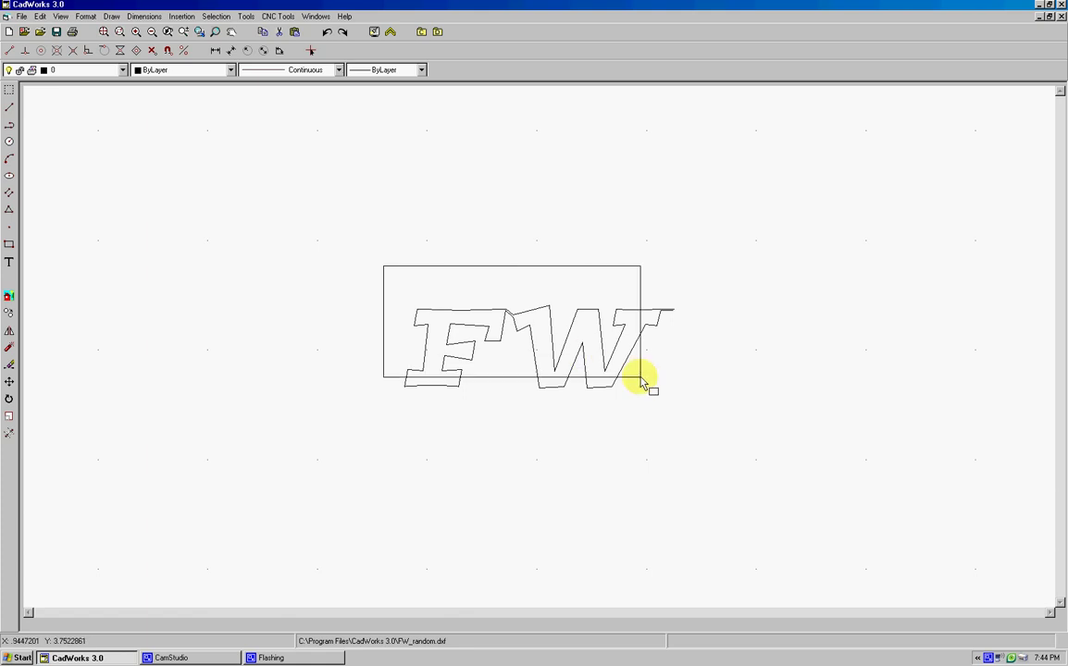
{"action": "left_click", "coordinate": [681, 410]}
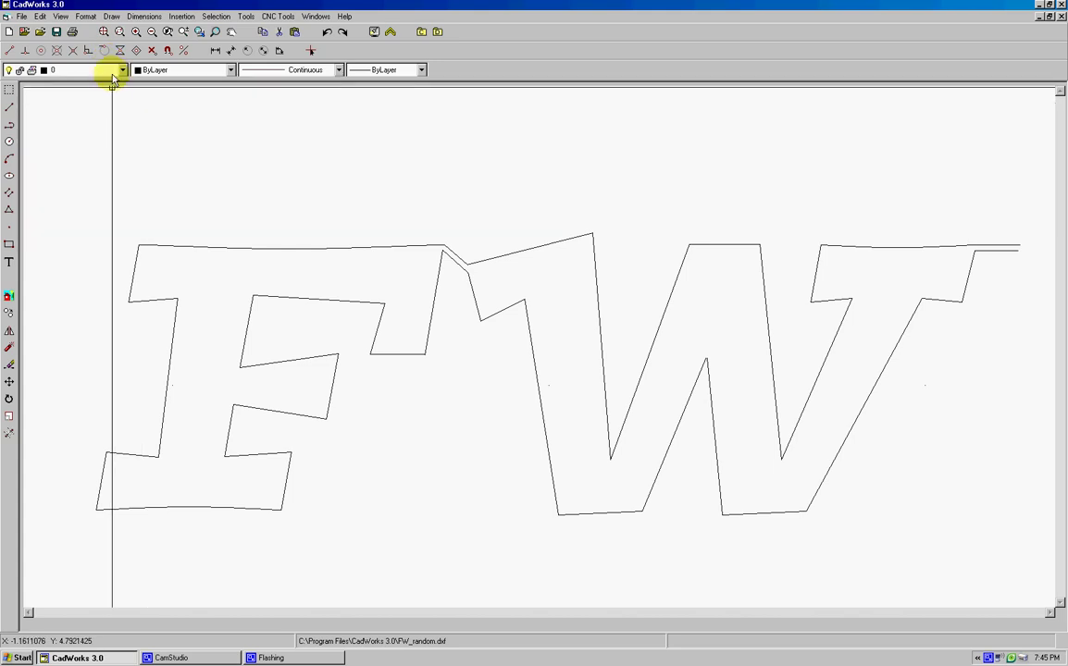
Create Layer 1 with colour red (10) and make it the current layer.
{"action": "left_click", "coordinate": [85, 17]}
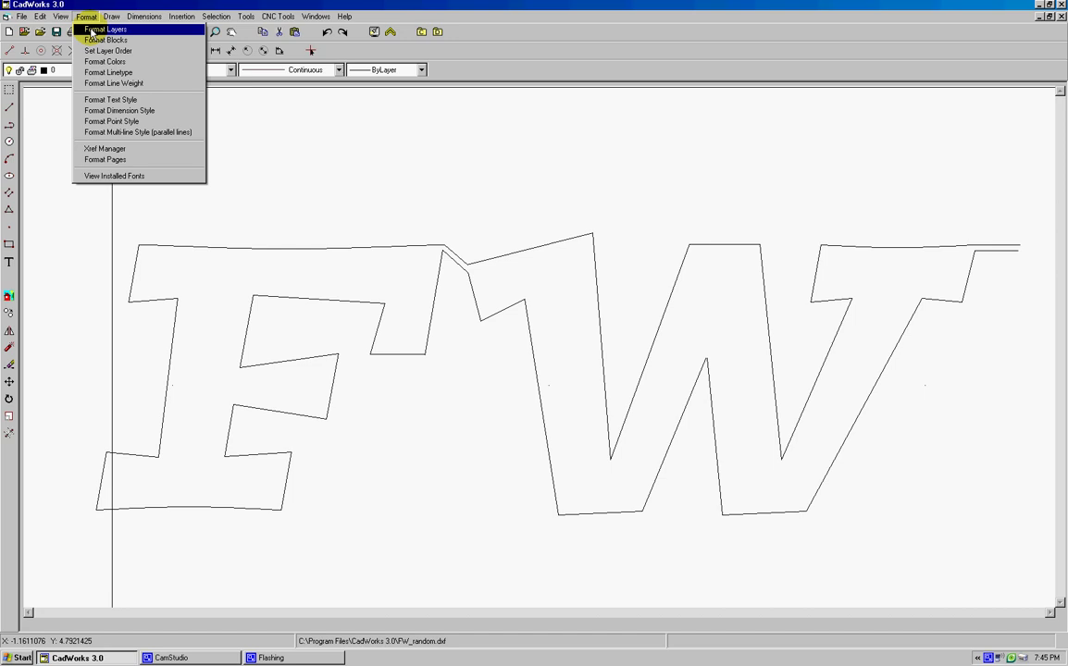
{"action": "left_click", "coordinate": [102, 30]}
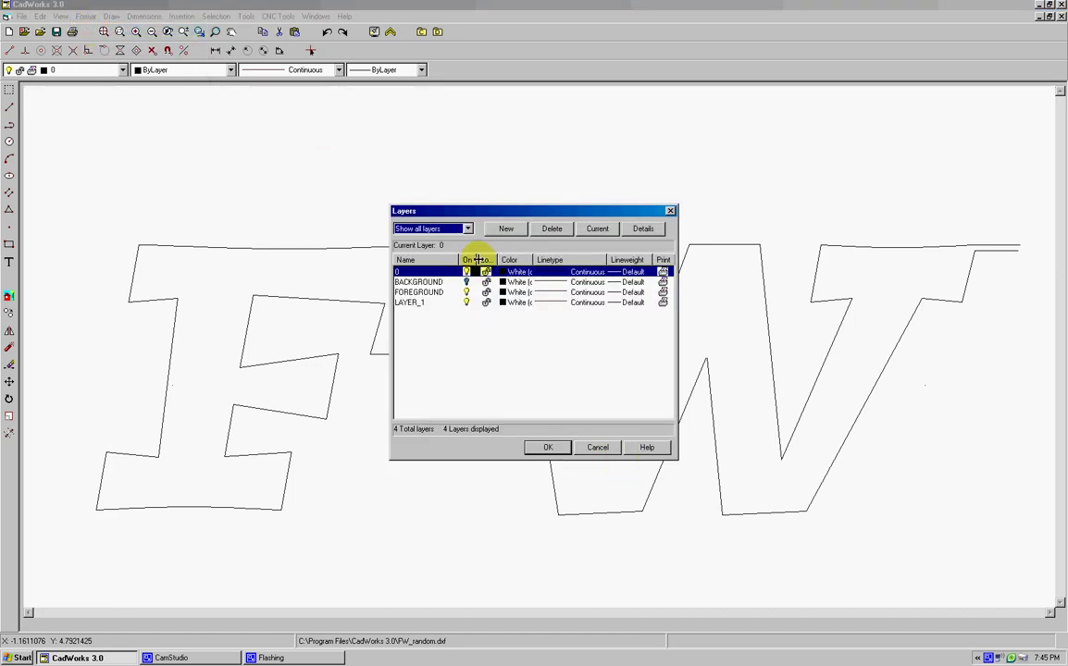
{"action": "left_click", "coordinate": [504, 236]}
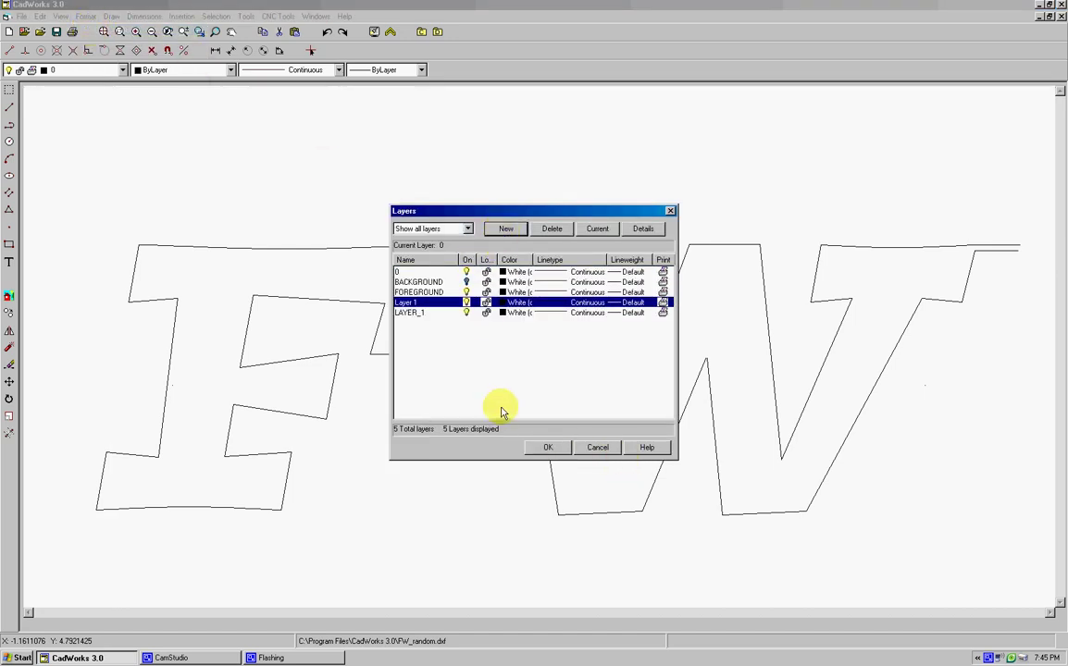
{"action": "double_click", "coordinate": [433, 307]}
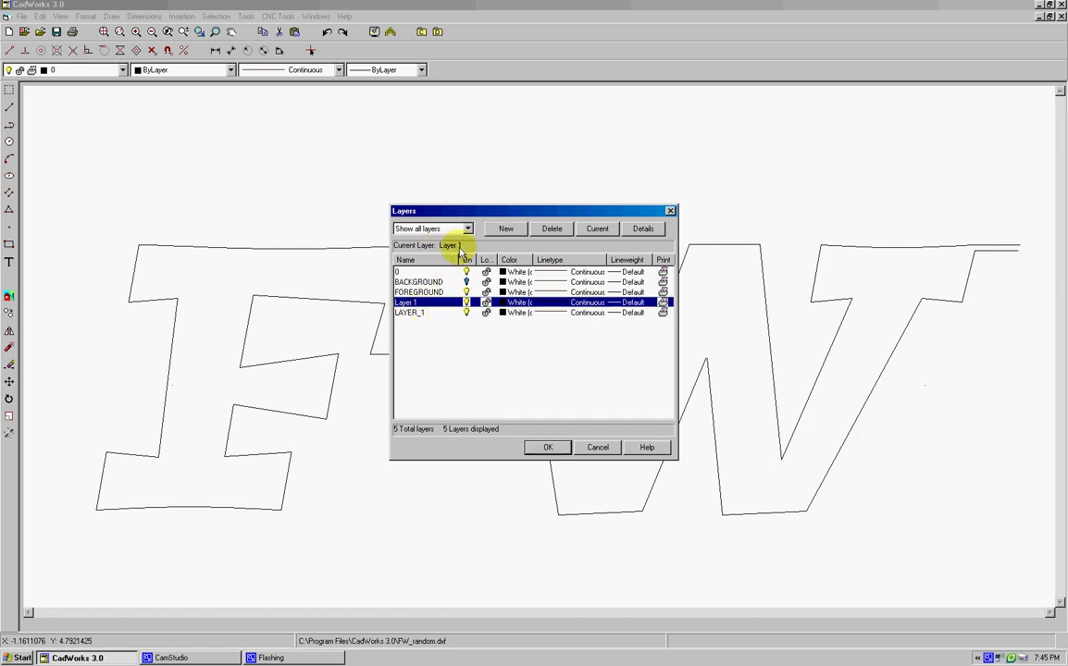
{"action": "left_click", "coordinate": [505, 302]}
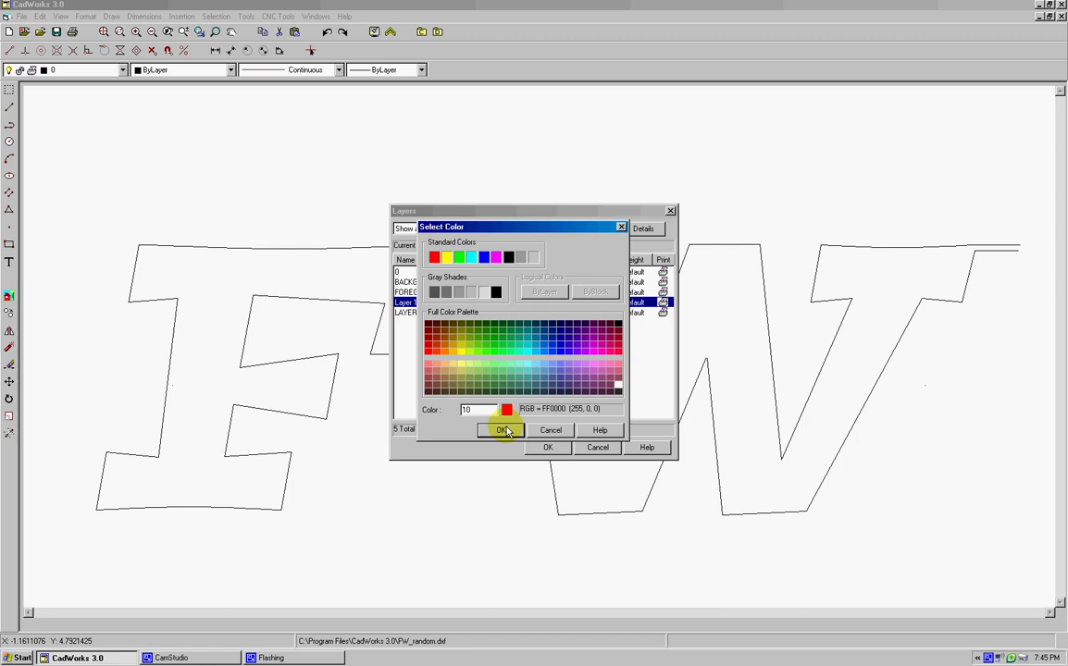
{"action": "left_click", "coordinate": [504, 431]}
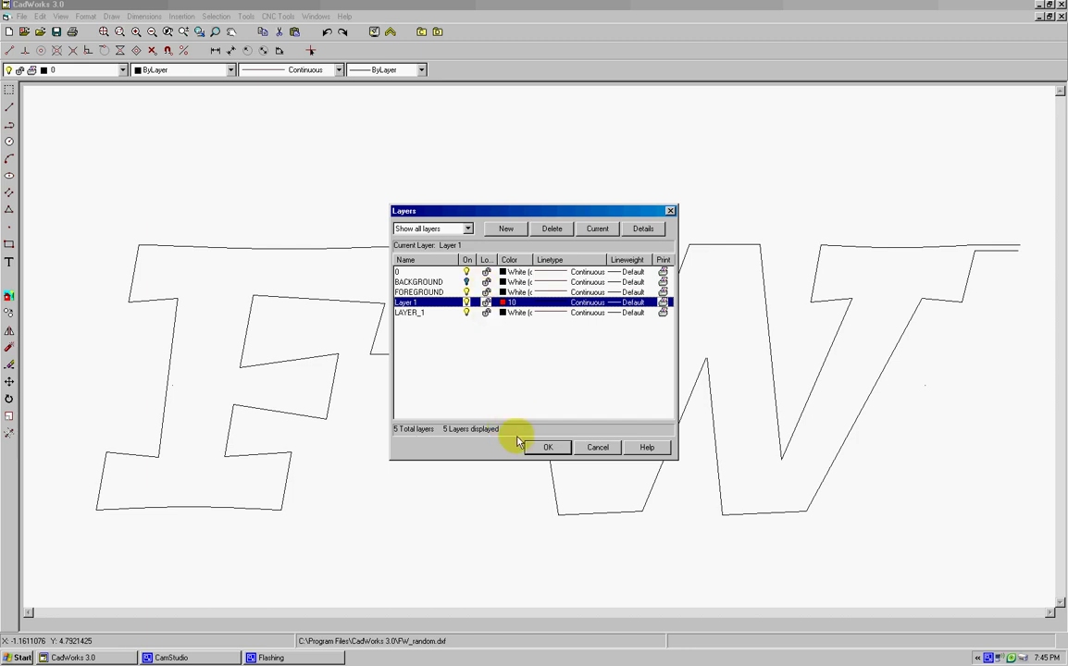
{"action": "left_click", "coordinate": [548, 447]}
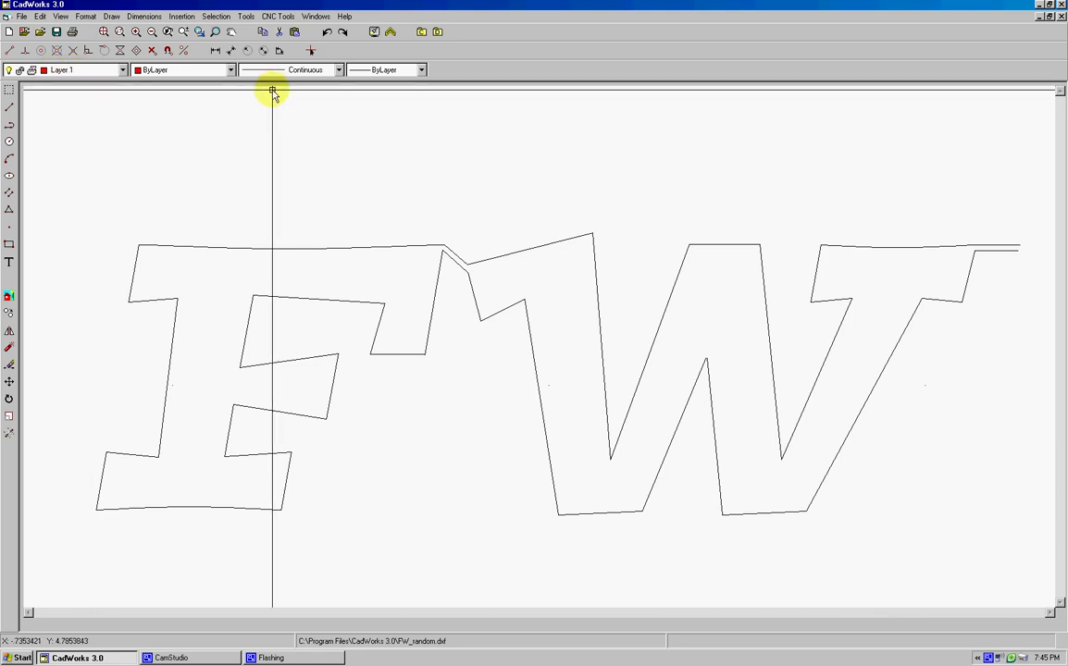
Switch object snap on with the Endpoint mode enabled in Drafting Aids.
{"action": "left_click", "coordinate": [168, 51]}
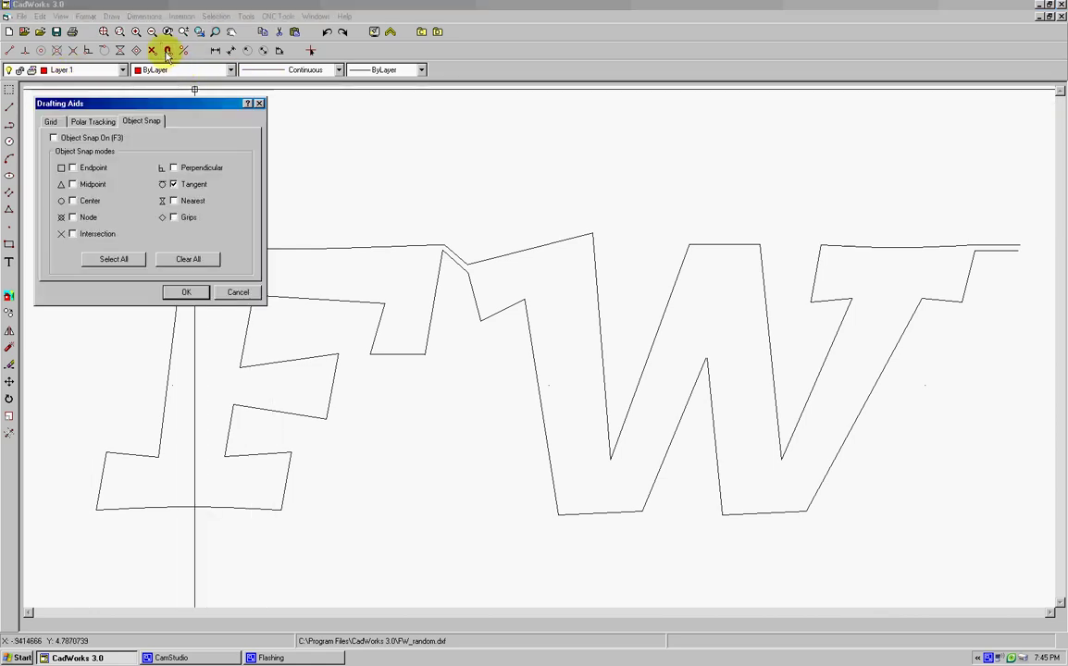
{"action": "left_click", "coordinate": [54, 137]}
{"action": "left_click", "coordinate": [72, 168]}
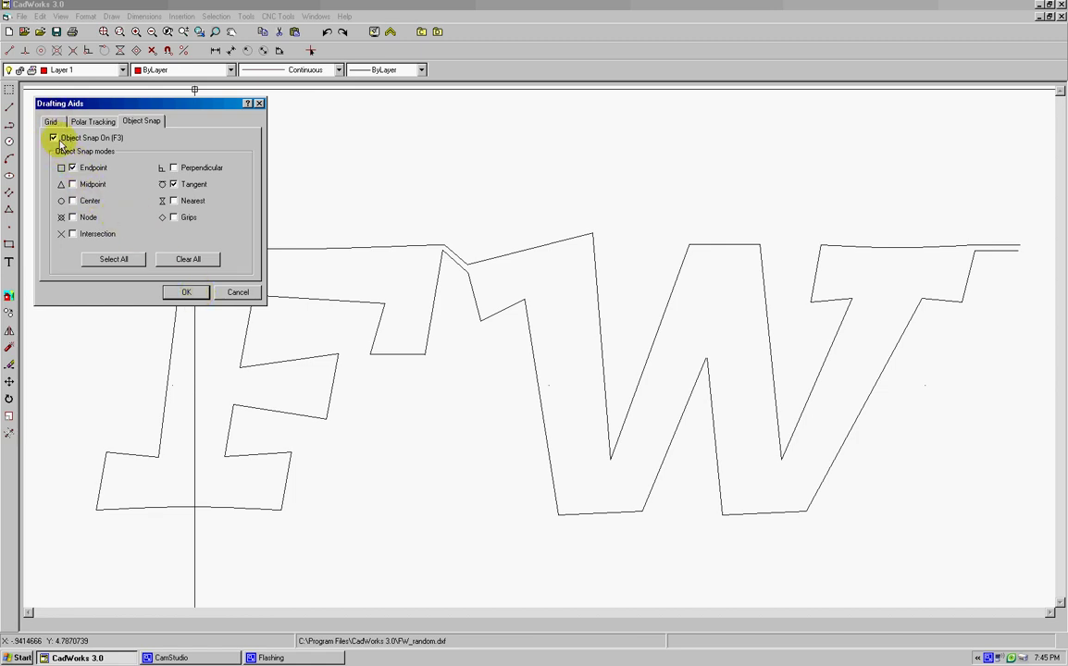
{"action": "left_click", "coordinate": [186, 293]}
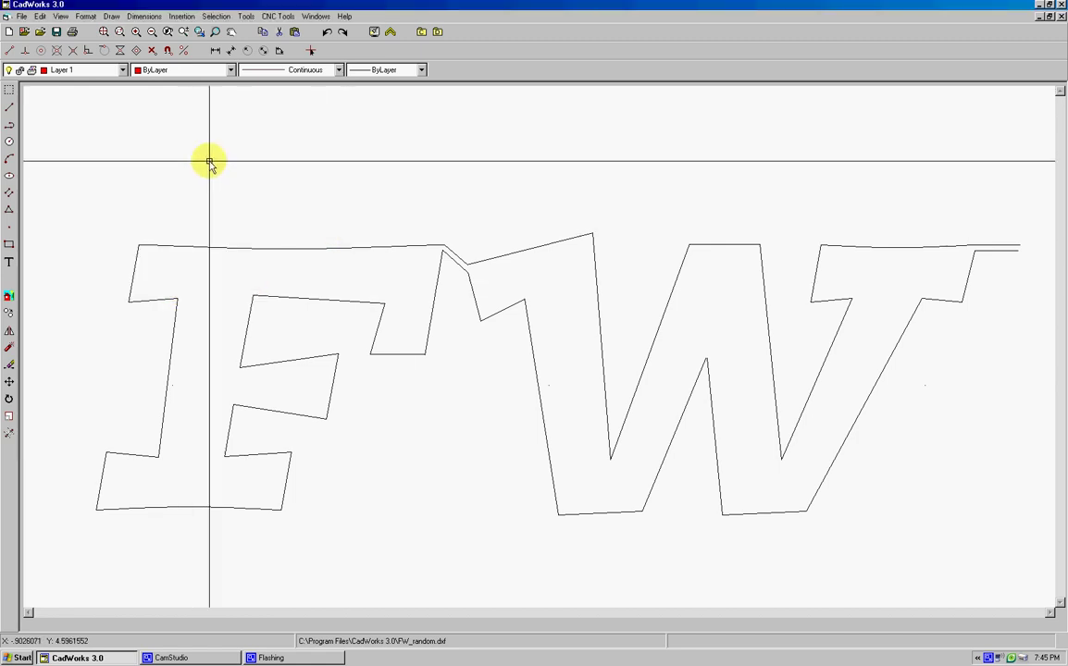
Start a polyline at the W's inner bottom vertex and trace over to the F's top-right corner.
{"action": "left_click", "coordinate": [10, 125]}
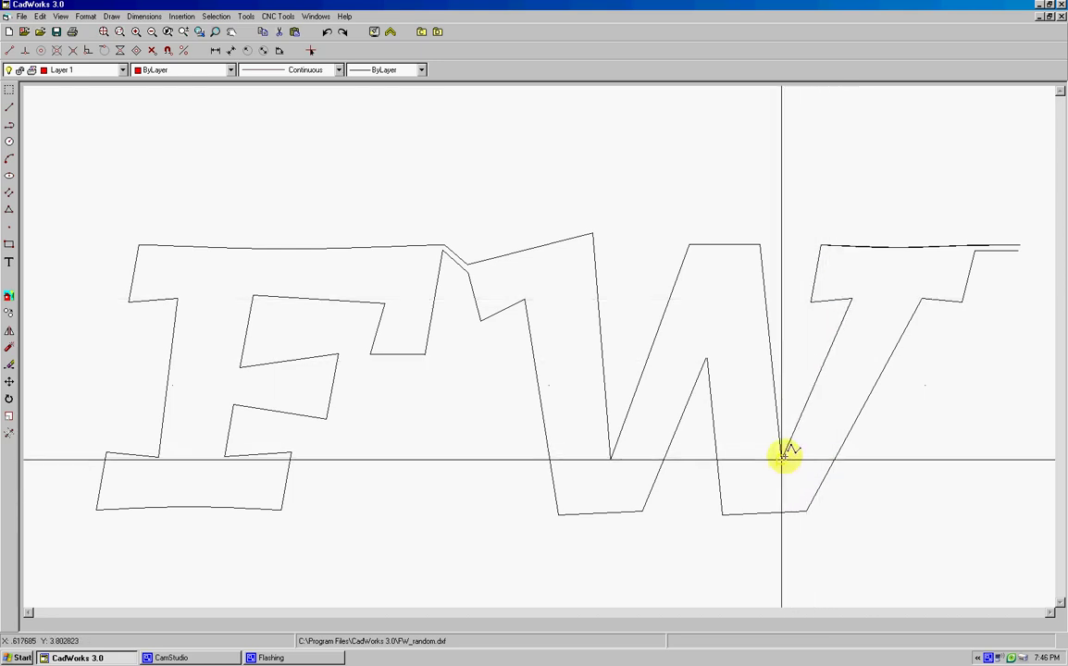
{"action": "left_click", "coordinate": [782, 455]}
{"action": "left_click", "coordinate": [759, 245]}
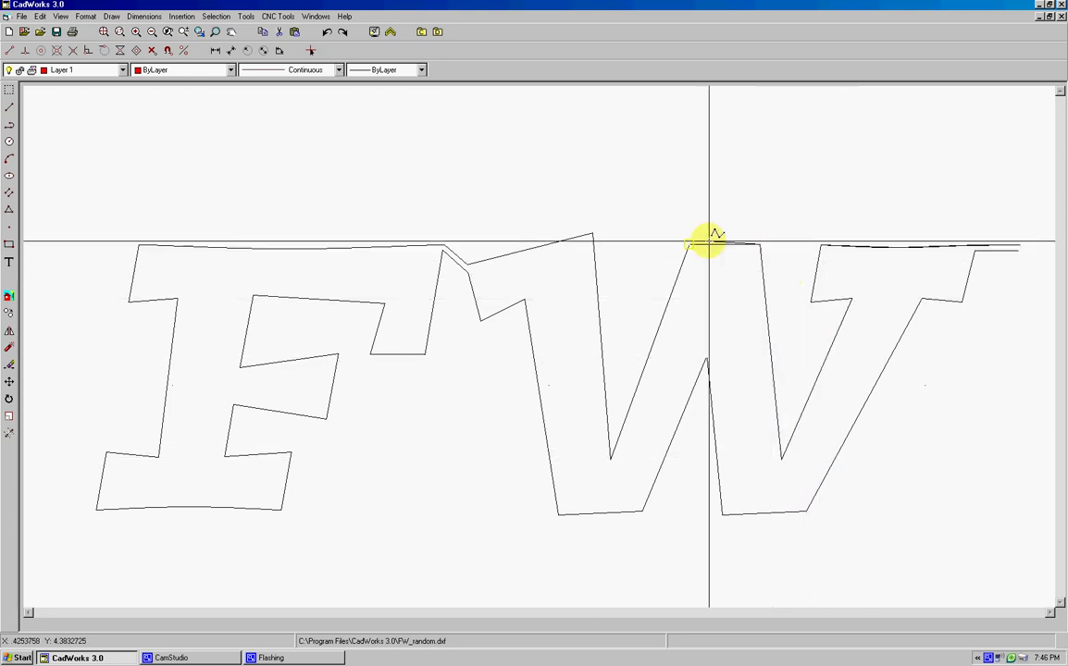
{"action": "left_click", "coordinate": [689, 245]}
{"action": "left_click", "coordinate": [611, 457]}
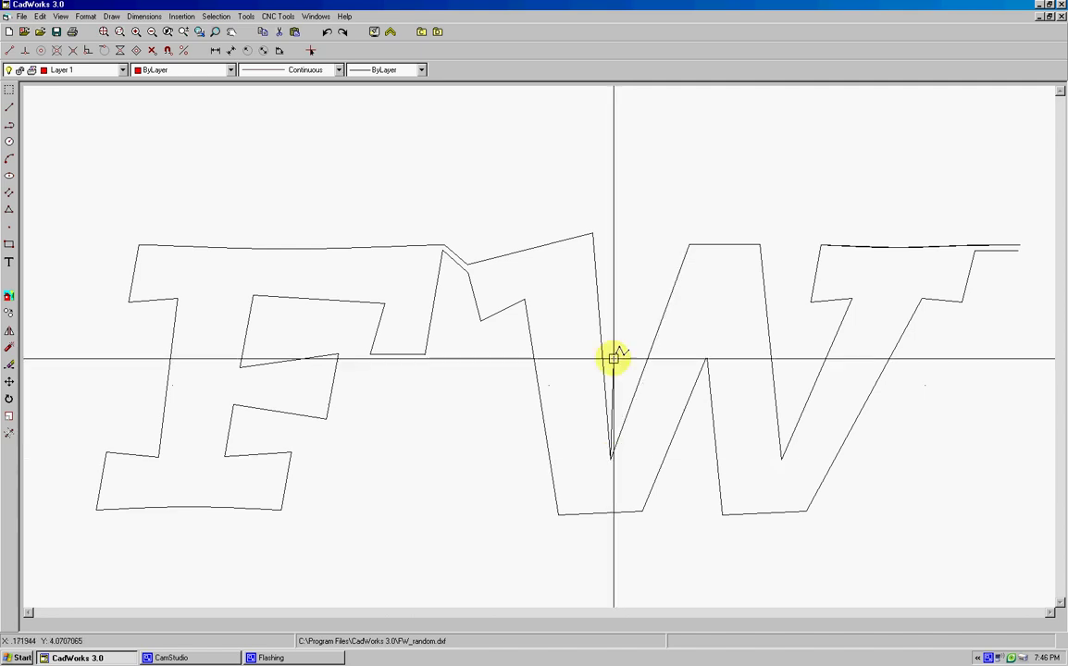
{"action": "left_click", "coordinate": [593, 233]}
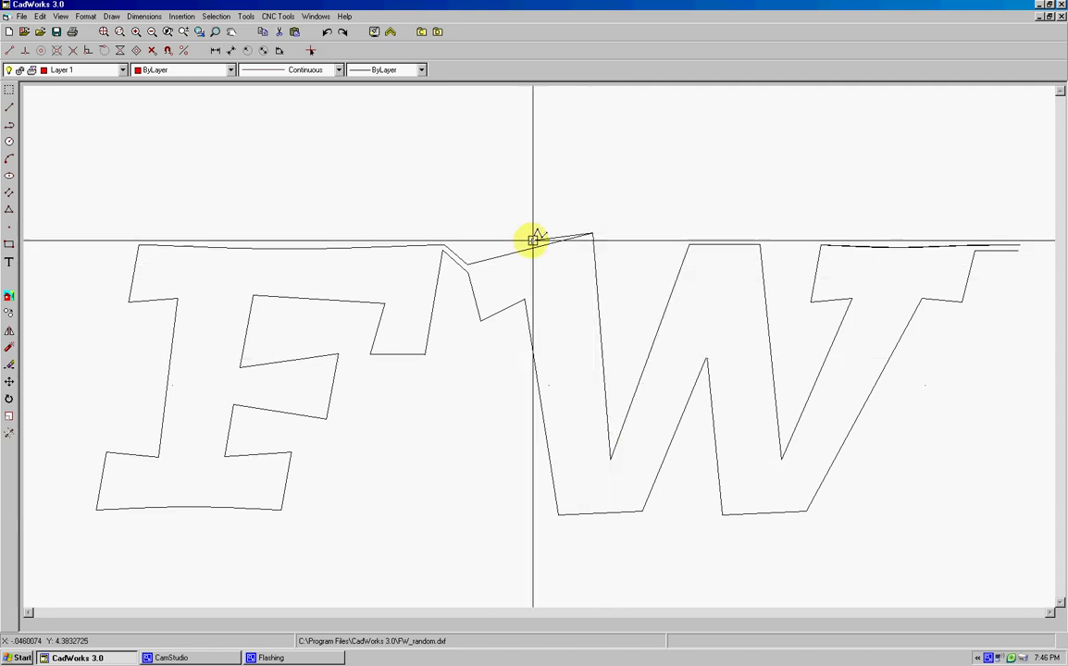
{"action": "left_click", "coordinate": [469, 264]}
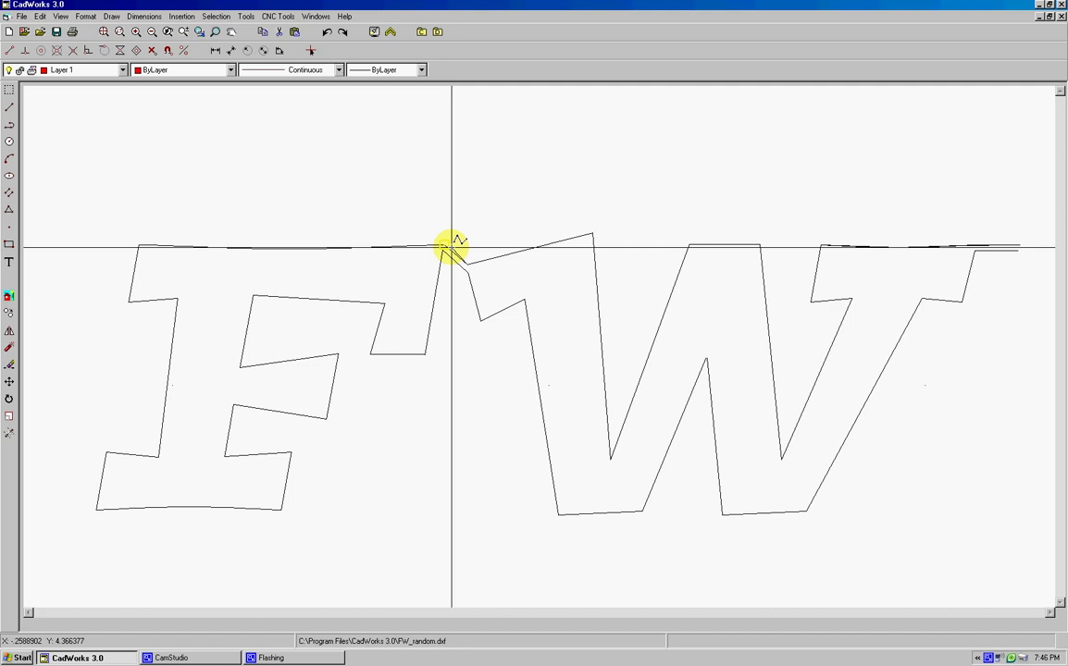
{"action": "left_click", "coordinate": [445, 246]}
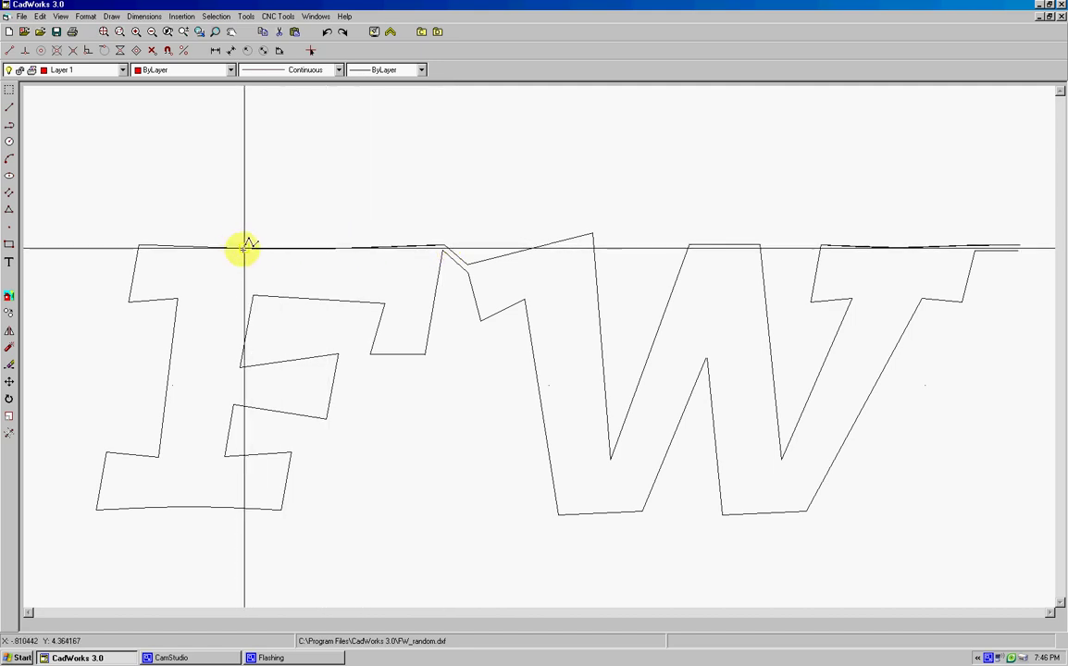
Trace the F's top edge, stem and foot corners with snapped polyline vertices.
{"action": "left_click", "coordinate": [139, 246]}
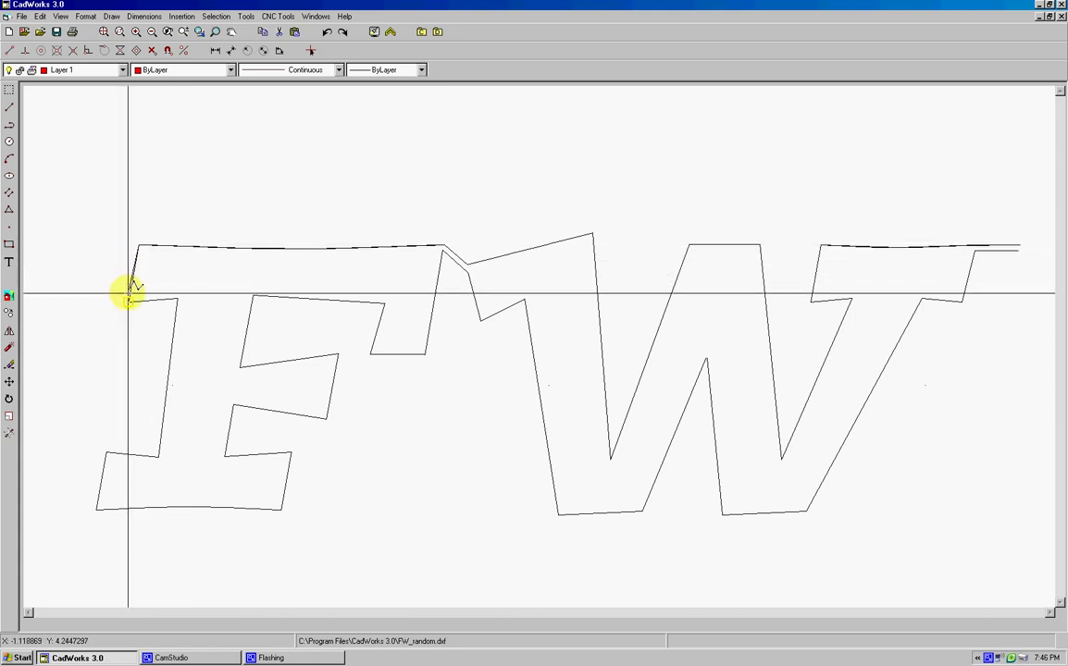
{"action": "left_click", "coordinate": [128, 302]}
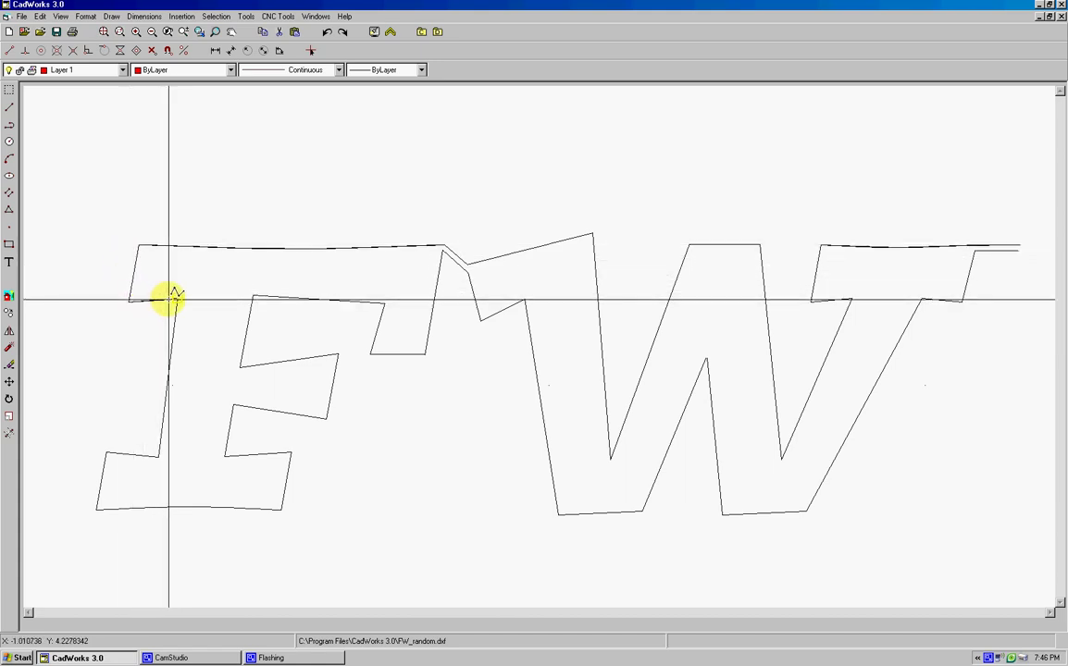
{"action": "left_click", "coordinate": [176, 299]}
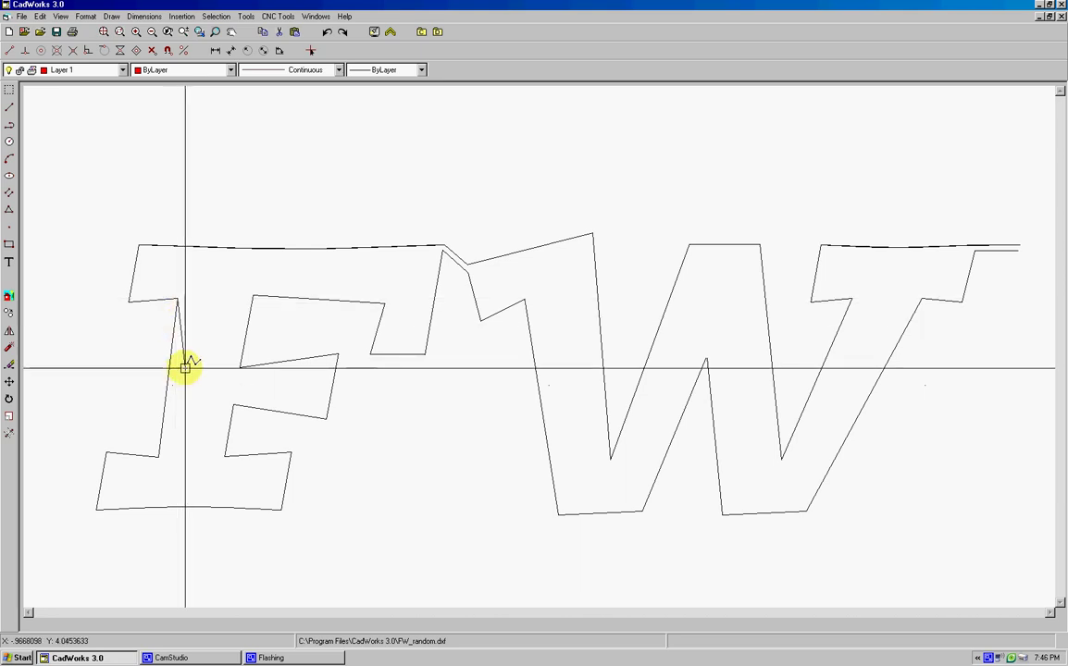
{"action": "left_click", "coordinate": [159, 455]}
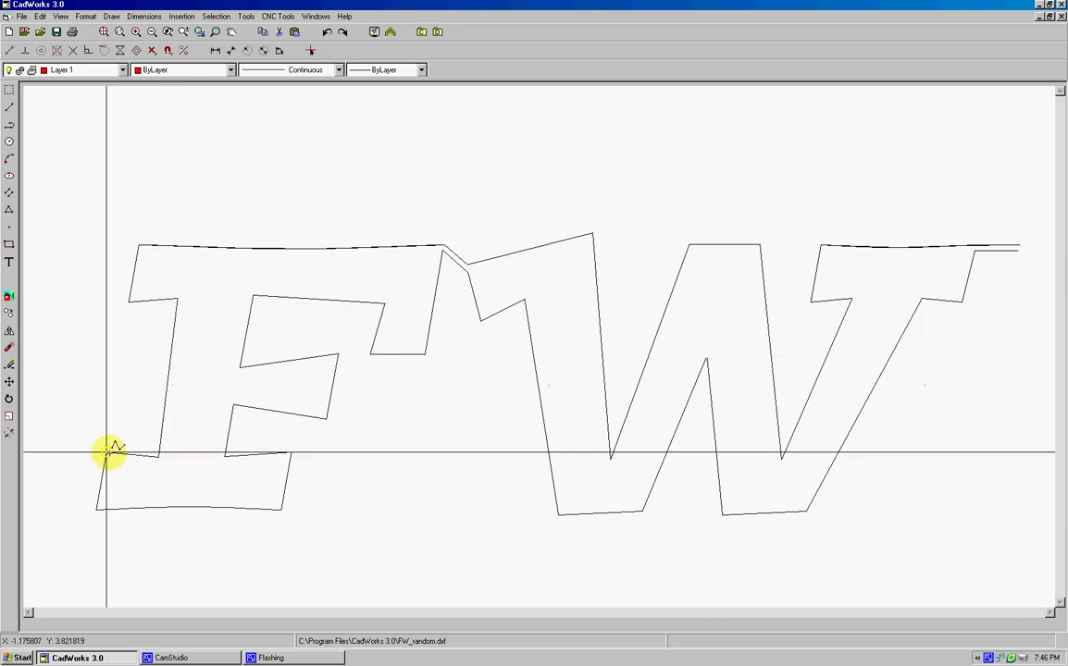
{"action": "left_click", "coordinate": [107, 453]}
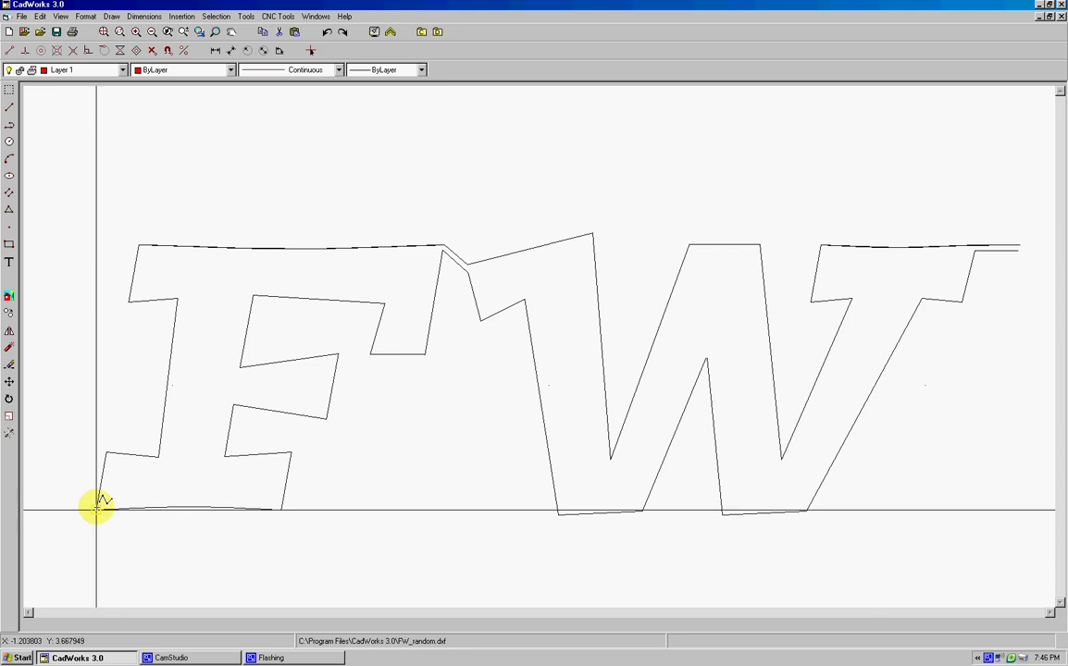
{"action": "left_click", "coordinate": [96, 507]}
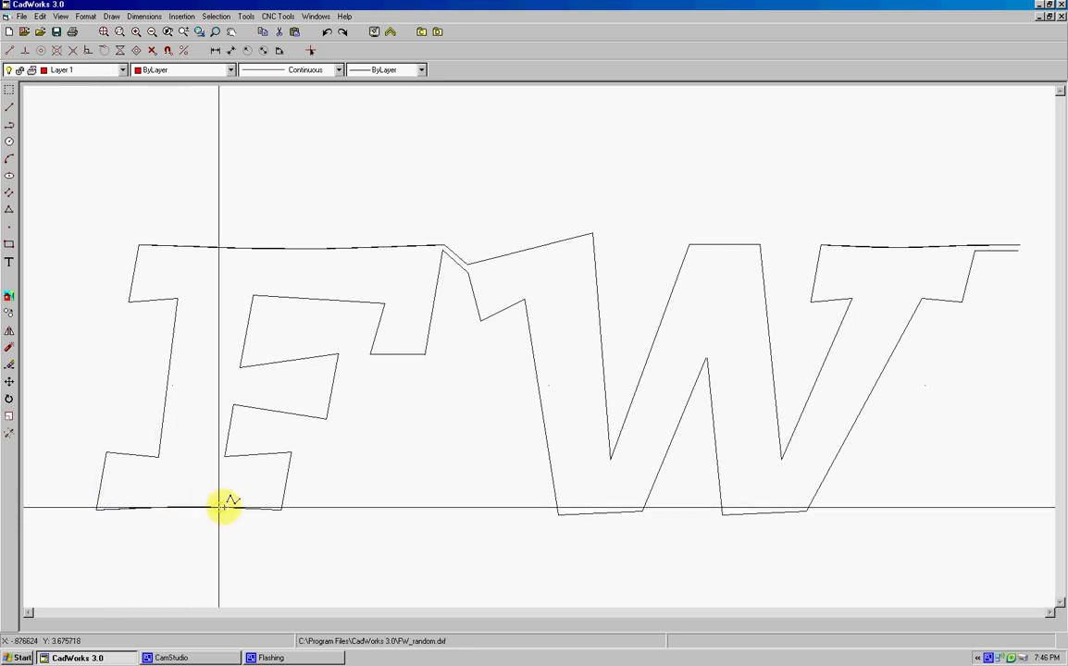
{"action": "left_click", "coordinate": [282, 508]}
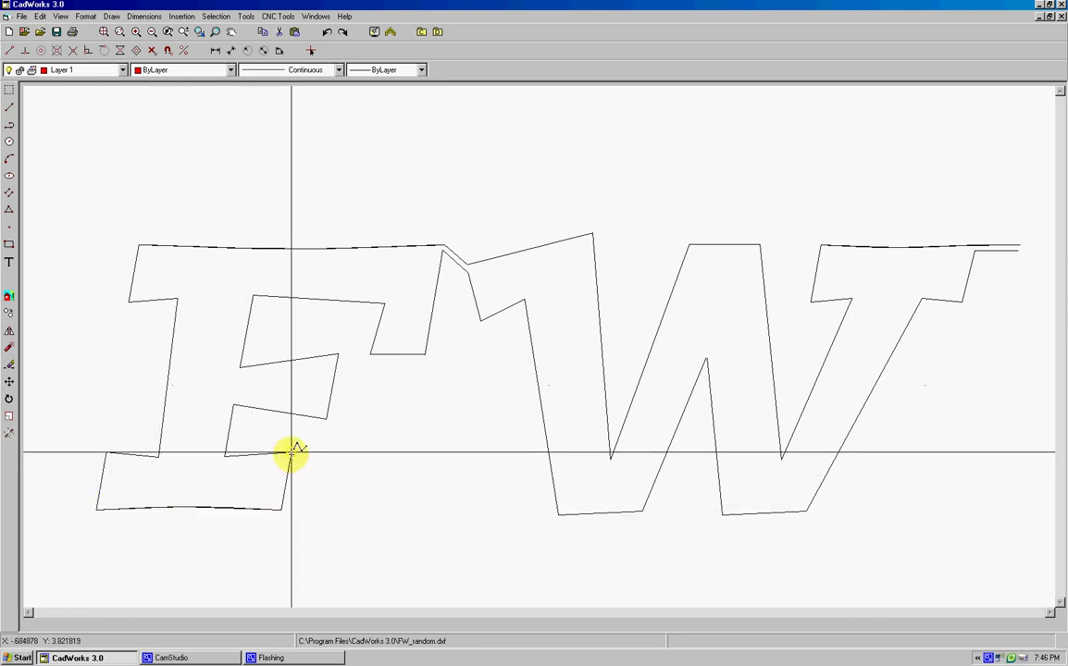
{"action": "left_click", "coordinate": [290, 452]}
{"action": "left_click", "coordinate": [225, 455]}
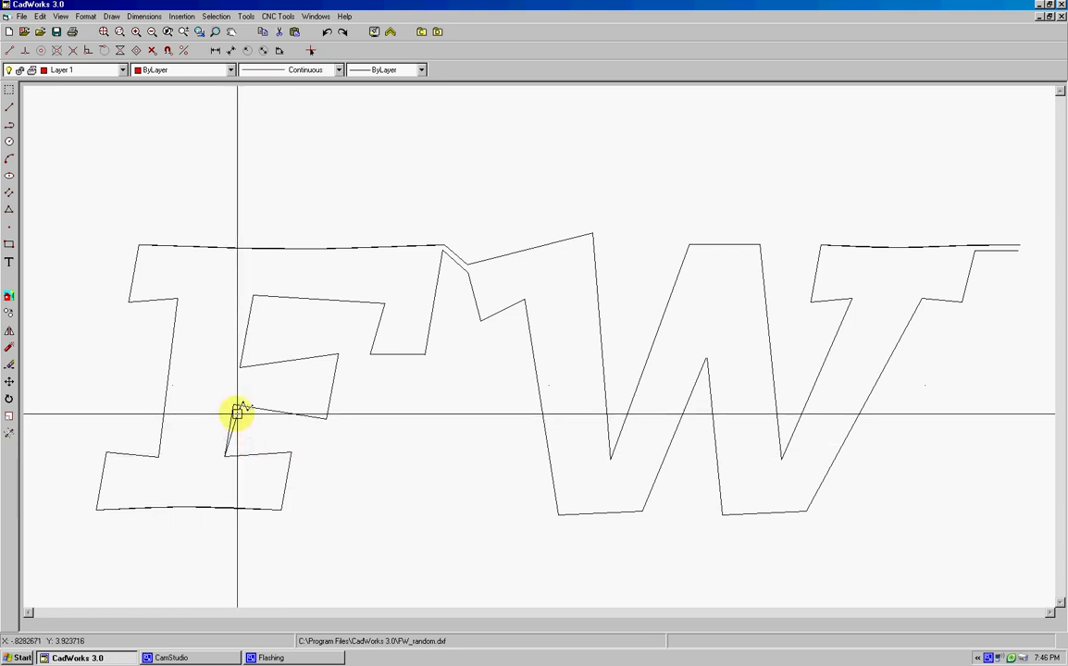
Continue around the F's middle bar and top bar back to its top-right corner.
{"action": "left_click", "coordinate": [237, 404]}
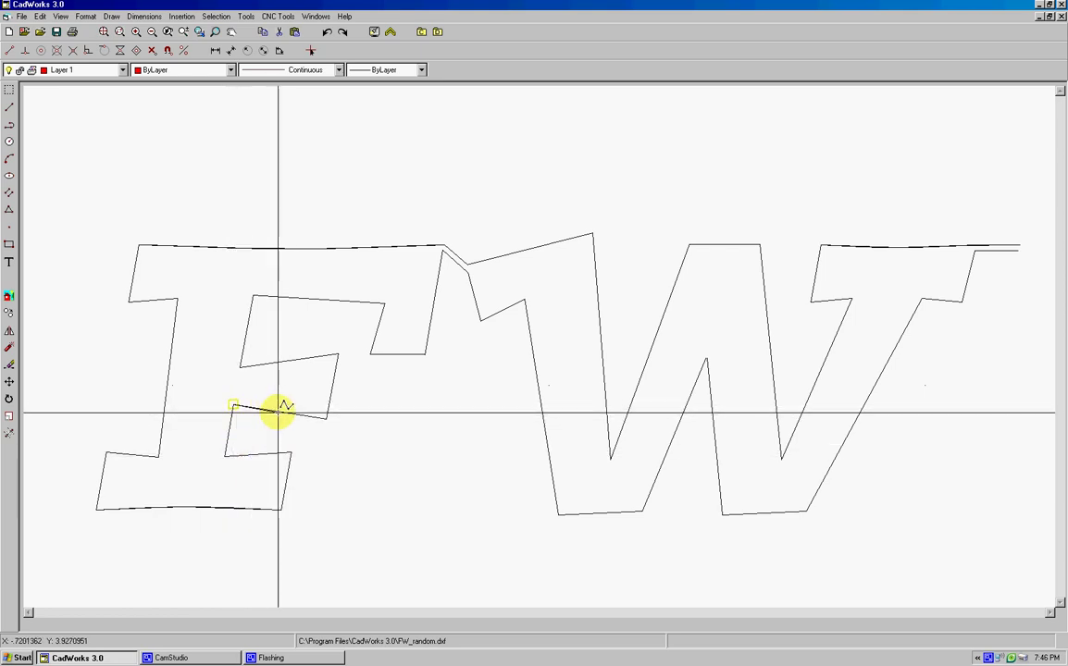
{"action": "left_click", "coordinate": [325, 417]}
{"action": "left_click", "coordinate": [337, 354]}
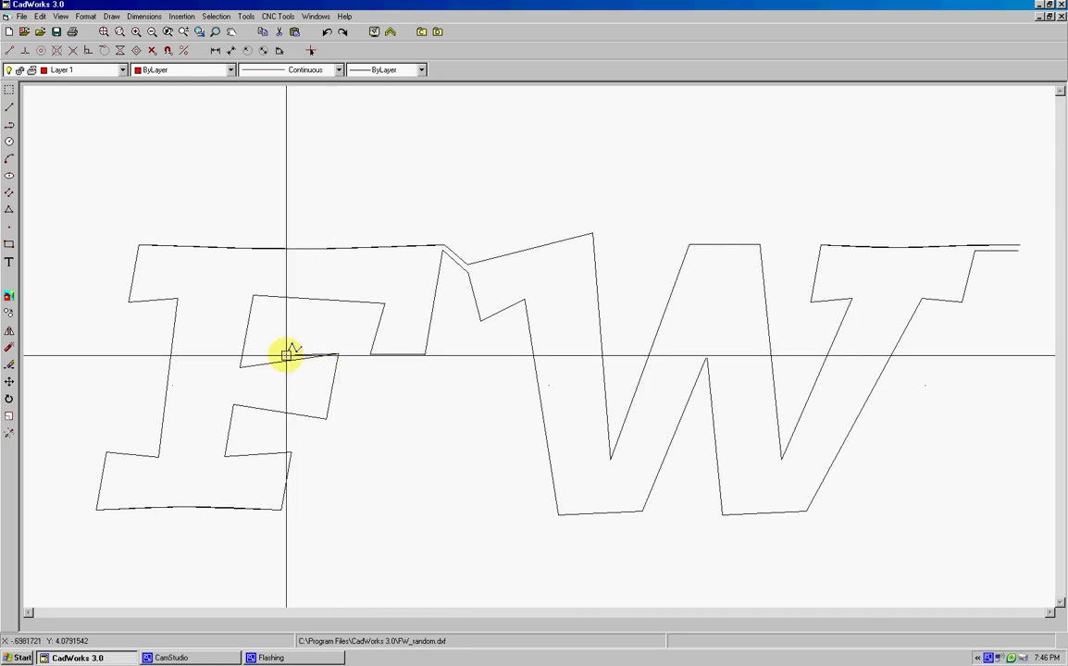
{"action": "left_click", "coordinate": [239, 365]}
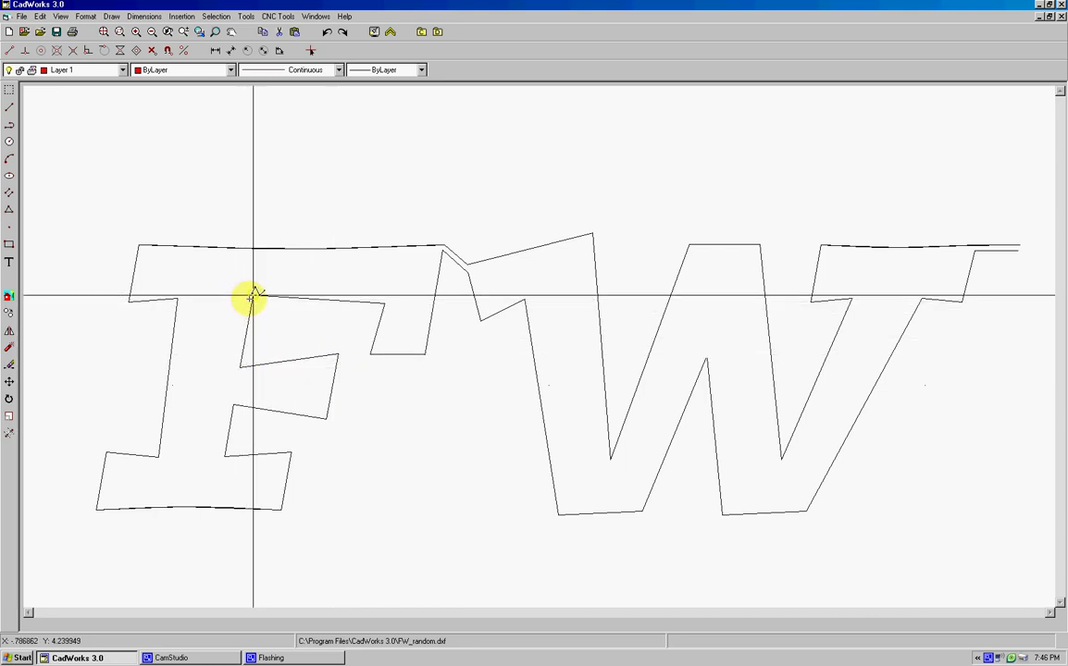
{"action": "left_click", "coordinate": [253, 295]}
{"action": "left_click", "coordinate": [383, 302]}
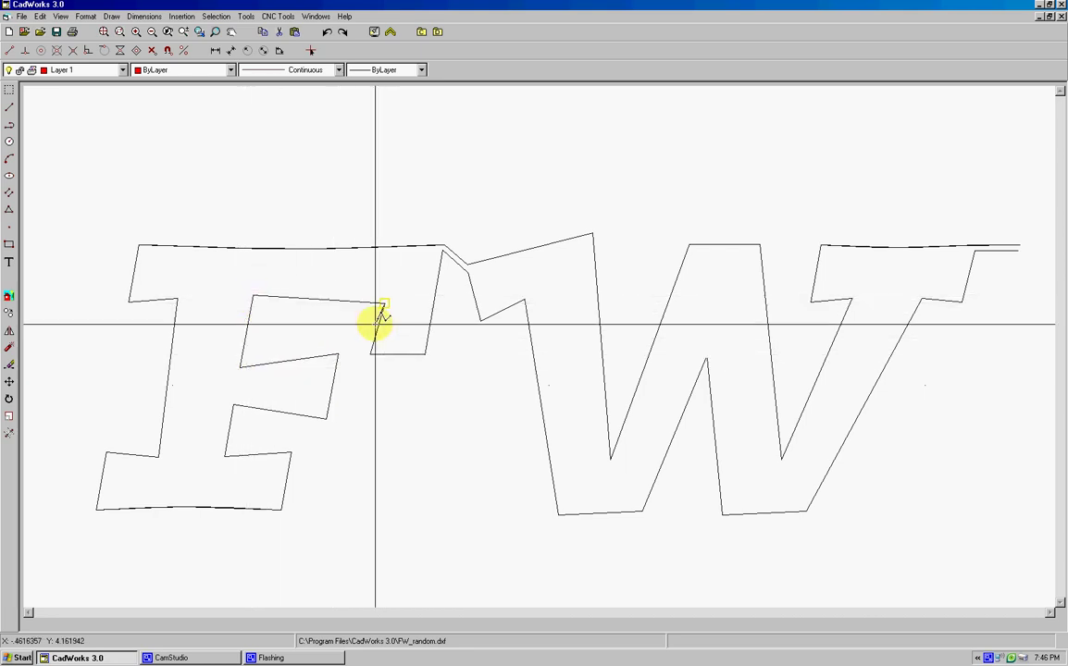
{"action": "left_click", "coordinate": [370, 354]}
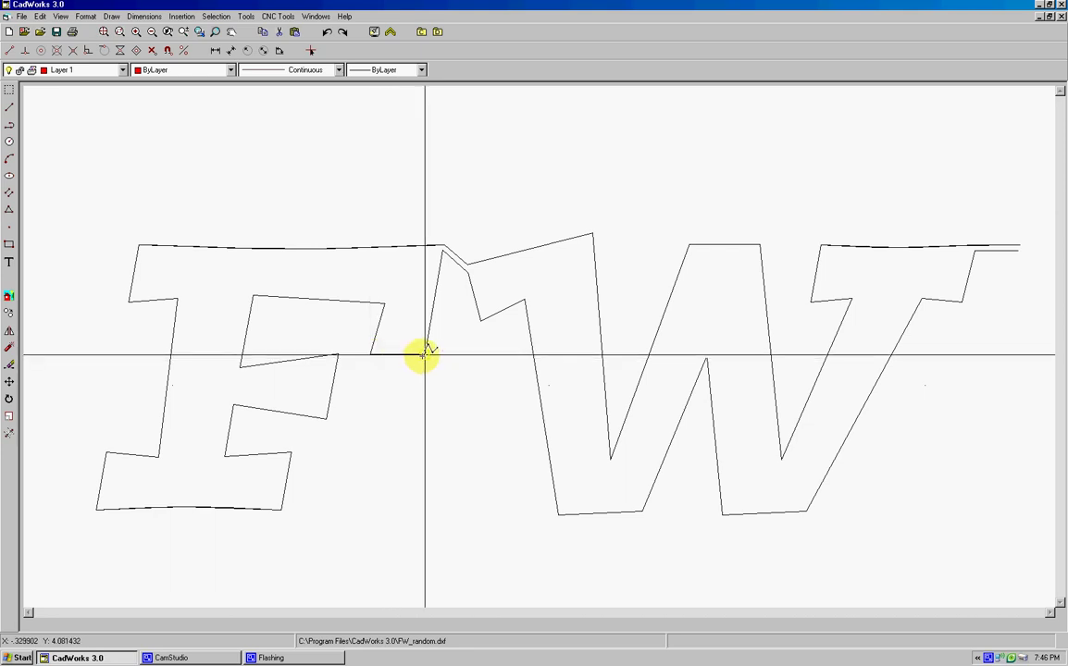
{"action": "left_click", "coordinate": [424, 354]}
{"action": "left_click", "coordinate": [444, 248]}
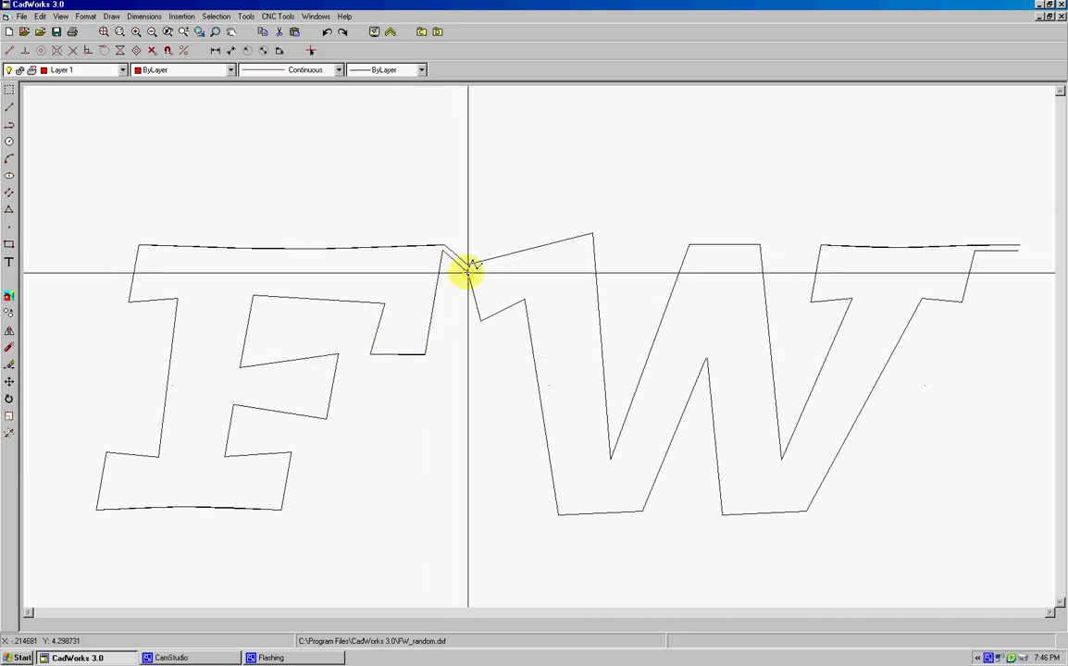
Trace the W's left notch, bottom edges and middle peak to its right inner corner.
{"action": "left_click", "coordinate": [467, 265]}
{"action": "left_click", "coordinate": [480, 320]}
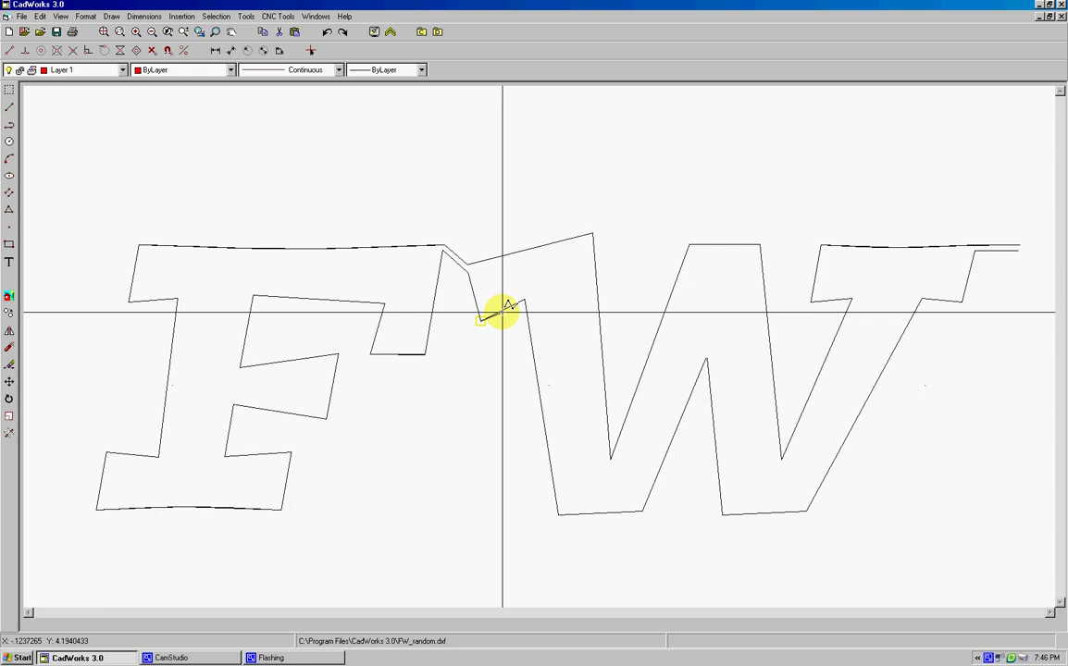
{"action": "left_click", "coordinate": [525, 299]}
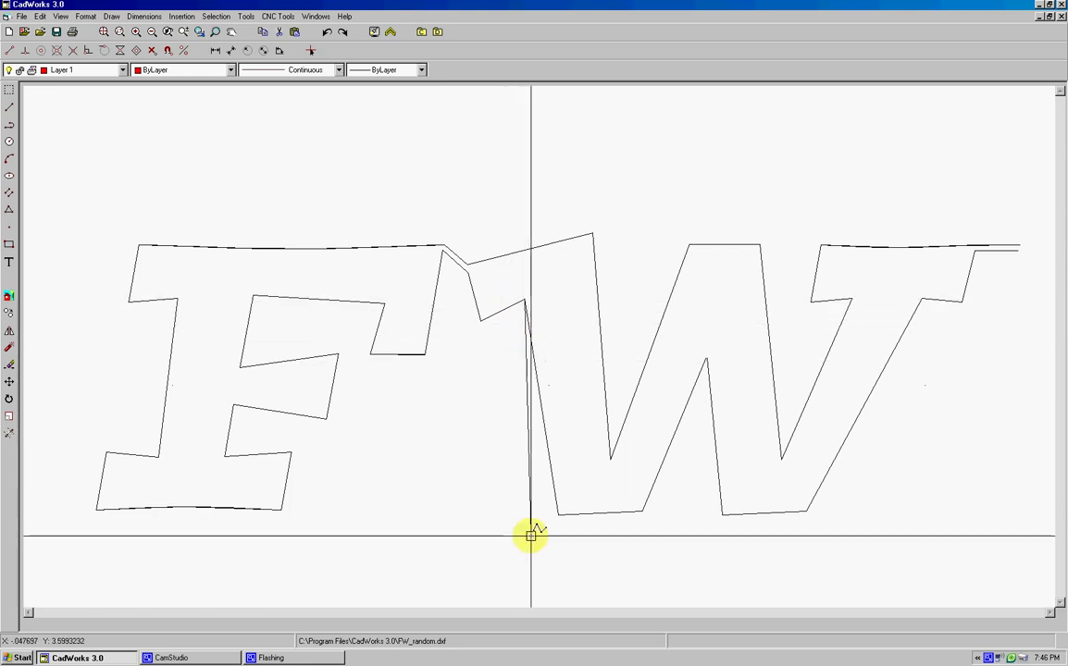
{"action": "left_click", "coordinate": [558, 512]}
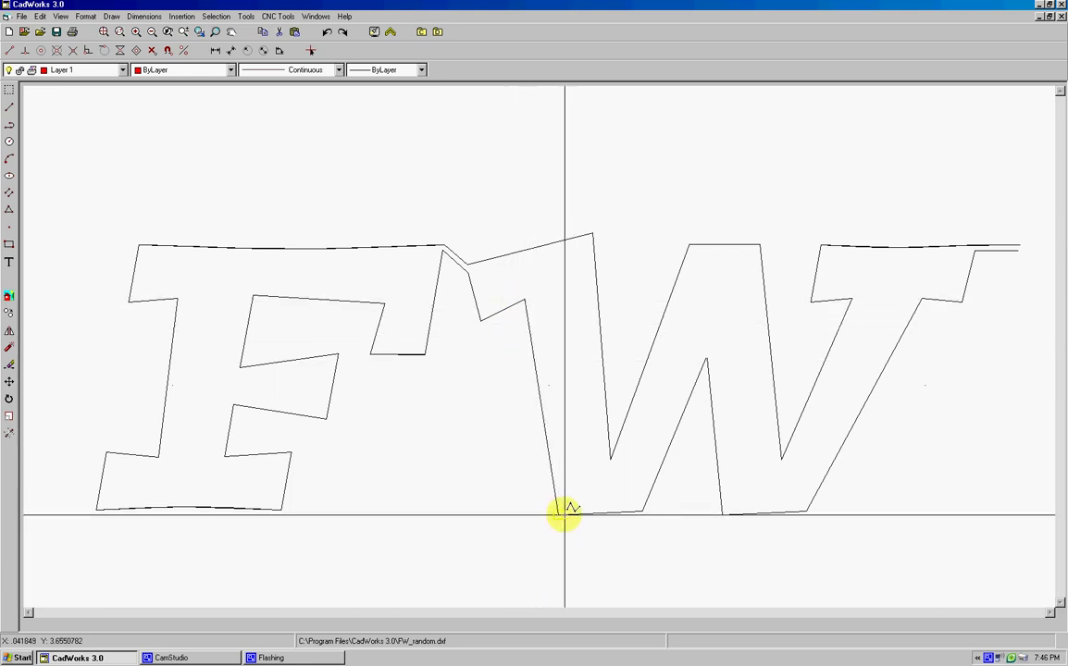
{"action": "left_click", "coordinate": [643, 510]}
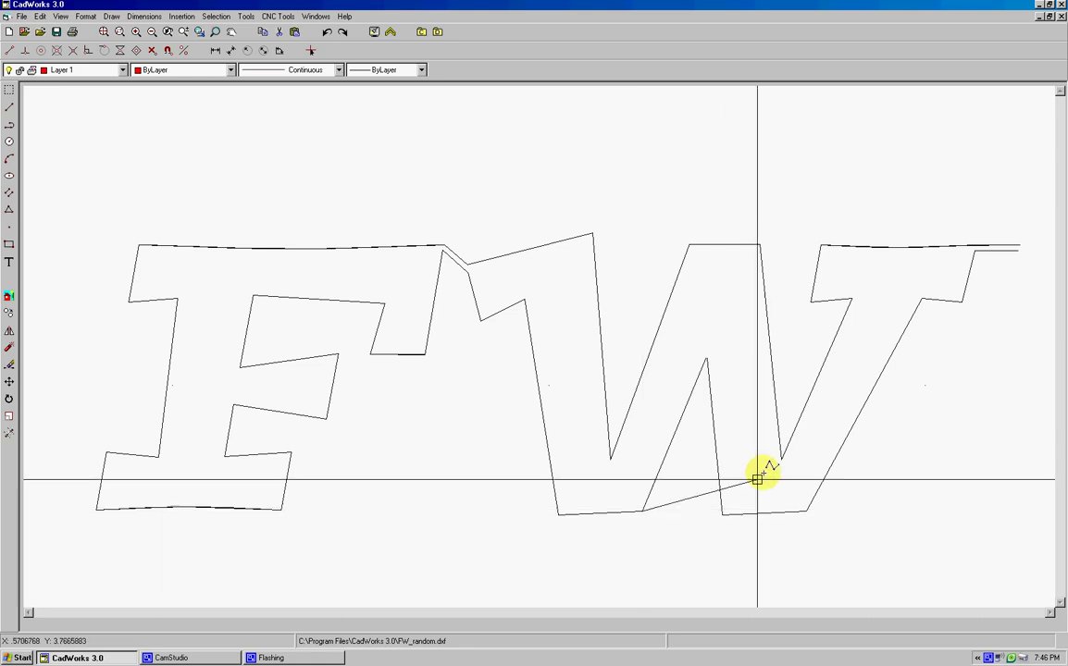
{"action": "left_click", "coordinate": [706, 357]}
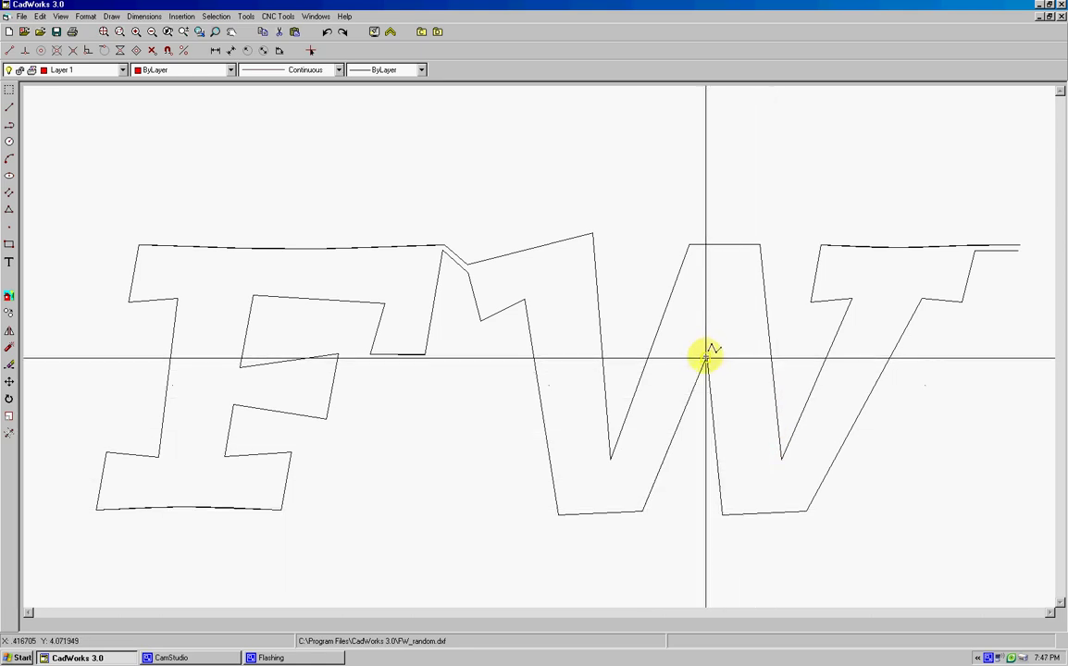
{"action": "left_click", "coordinate": [722, 513]}
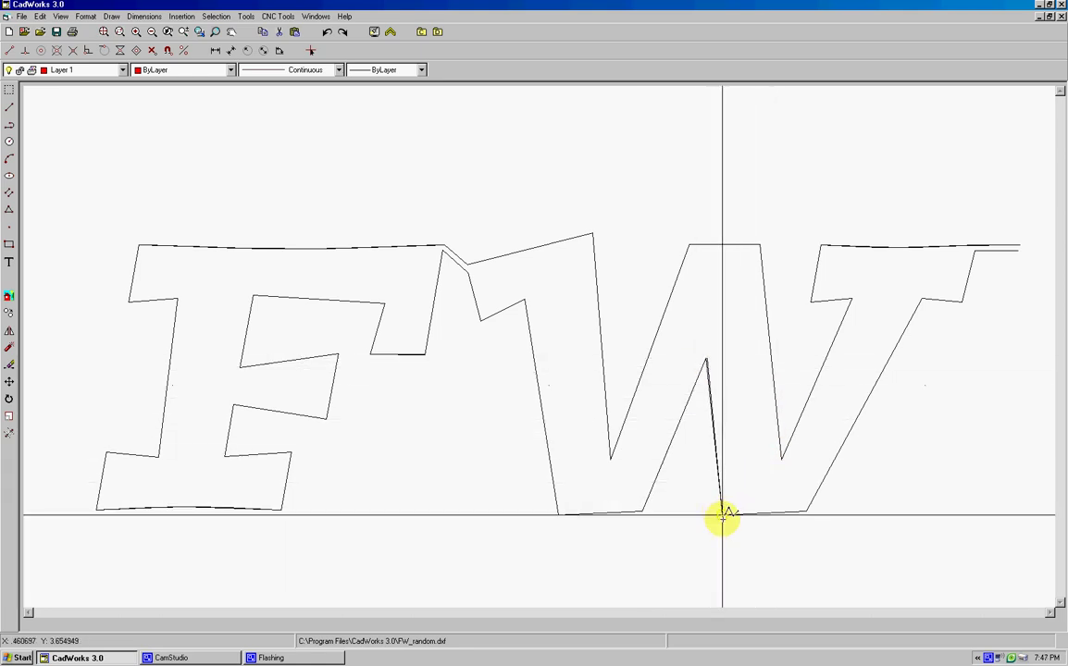
{"action": "left_click", "coordinate": [809, 510]}
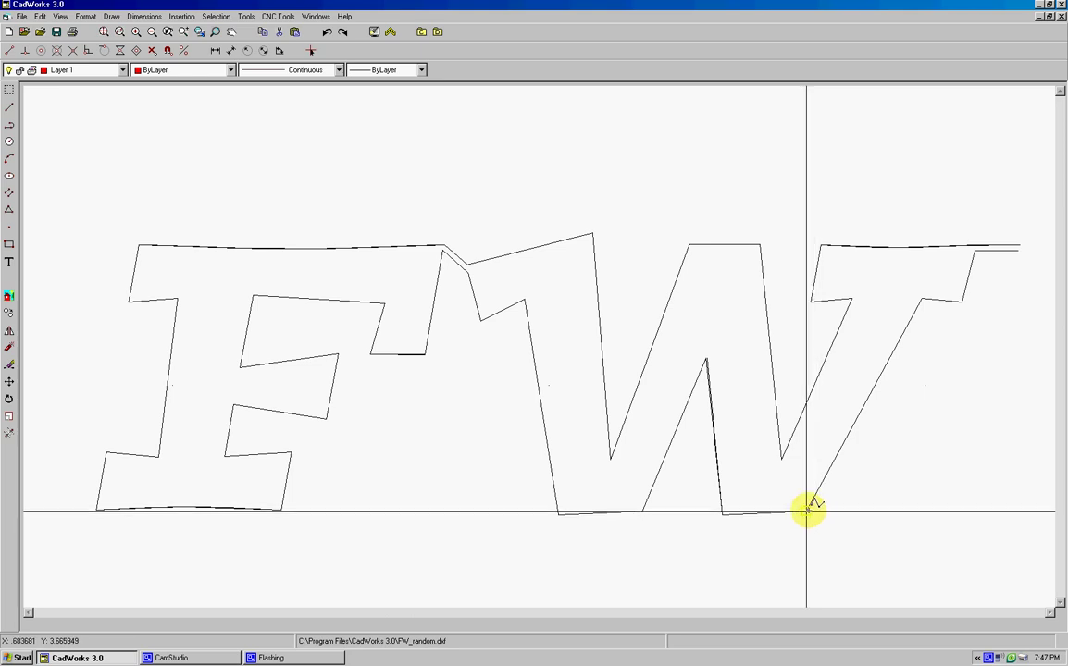
{"action": "left_click", "coordinate": [922, 298]}
Add the last vertices up the W's right stroke to its top-right corner and finish the polyline.
{"action": "left_click", "coordinate": [962, 300]}
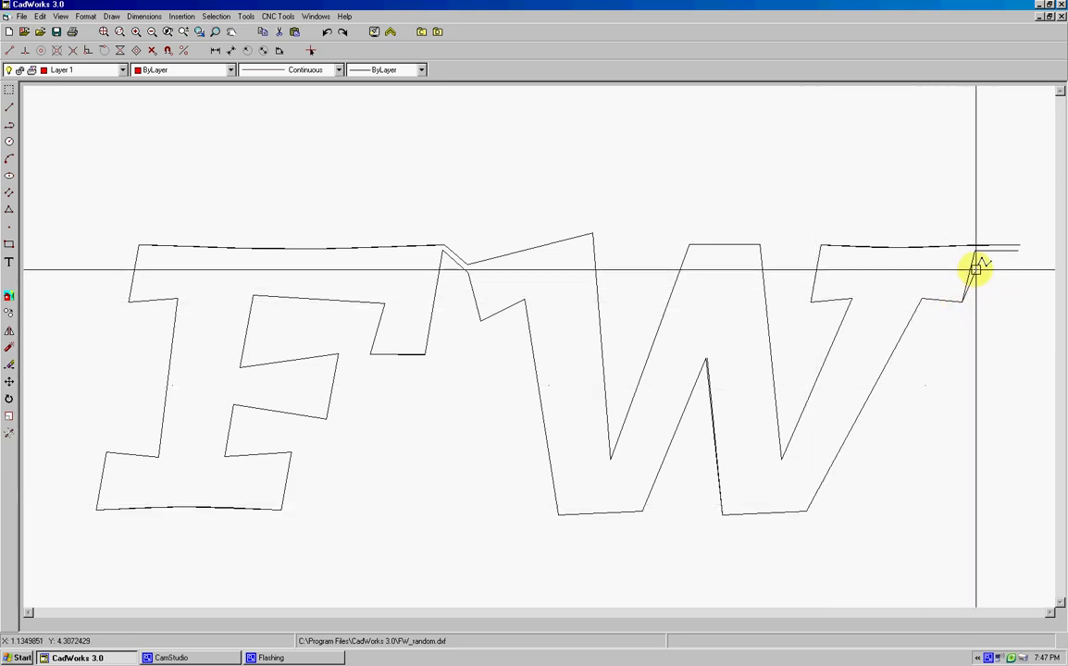
{"action": "left_click", "coordinate": [974, 248]}
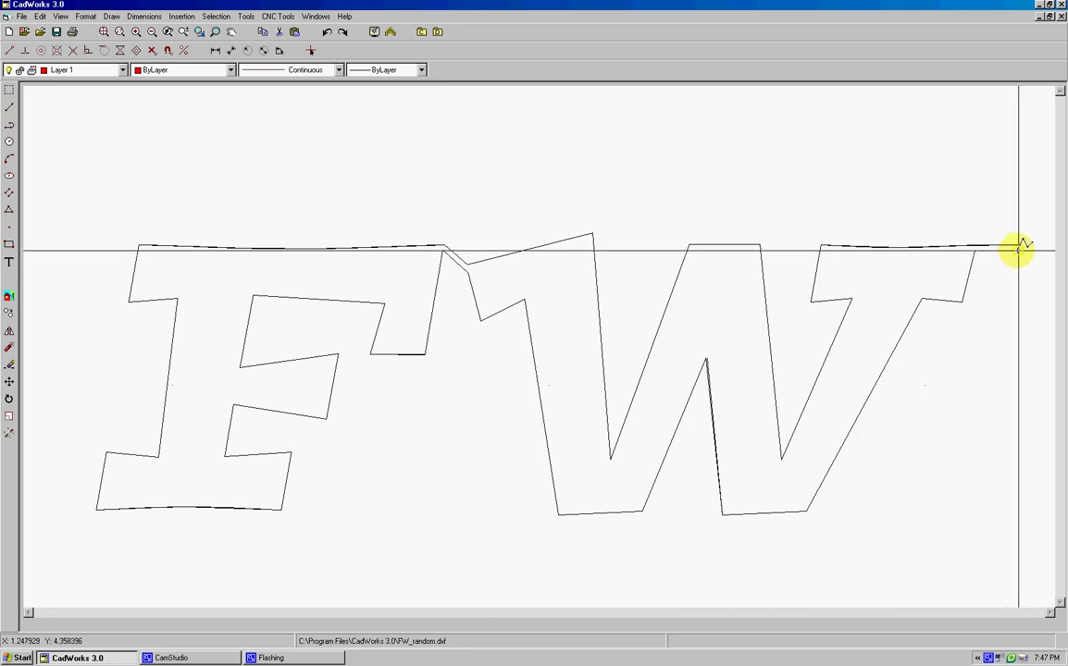
{"action": "right_click", "coordinate": [1016, 249]}
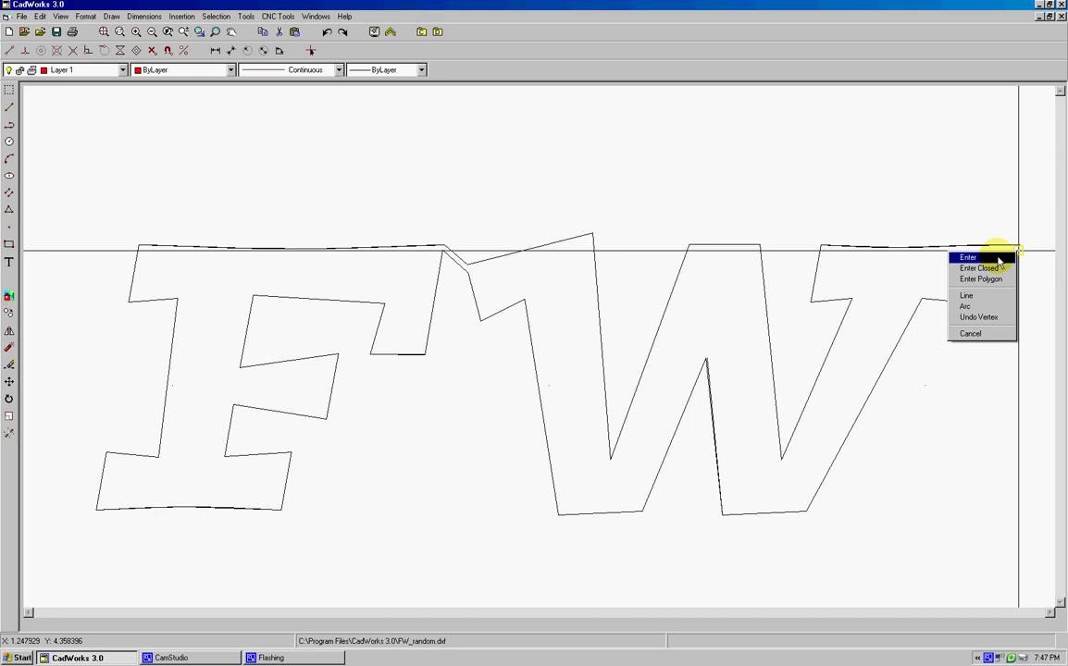
{"action": "left_click", "coordinate": [998, 258]}
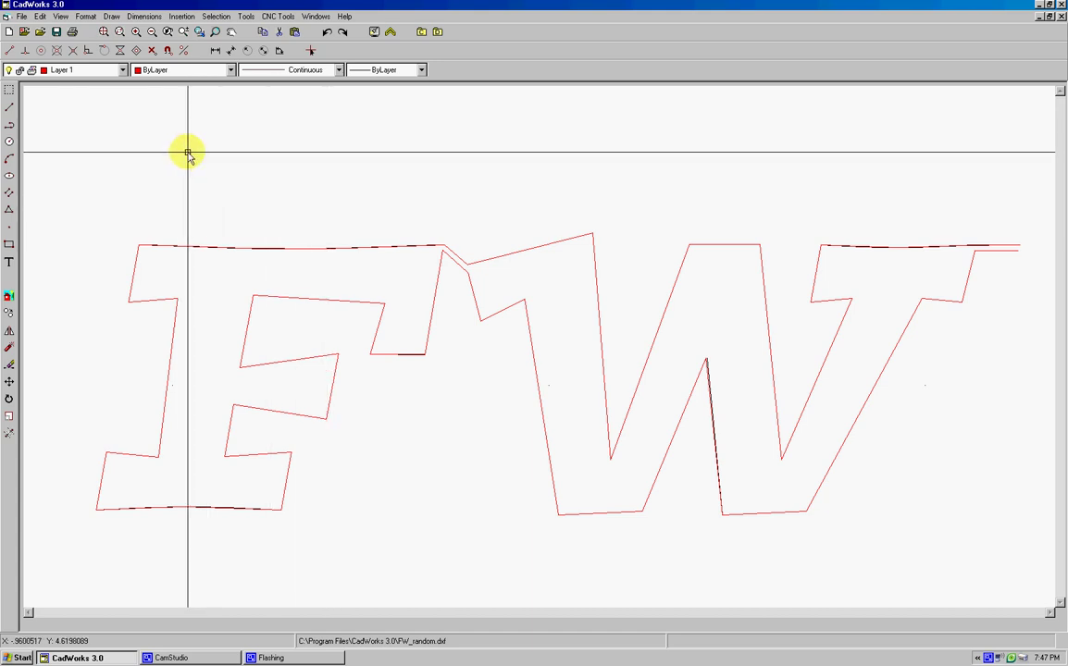
Turn off Layer 1 and make layer 0 the current layer.
{"action": "left_click", "coordinate": [85, 17]}
{"action": "left_click", "coordinate": [97, 29]}
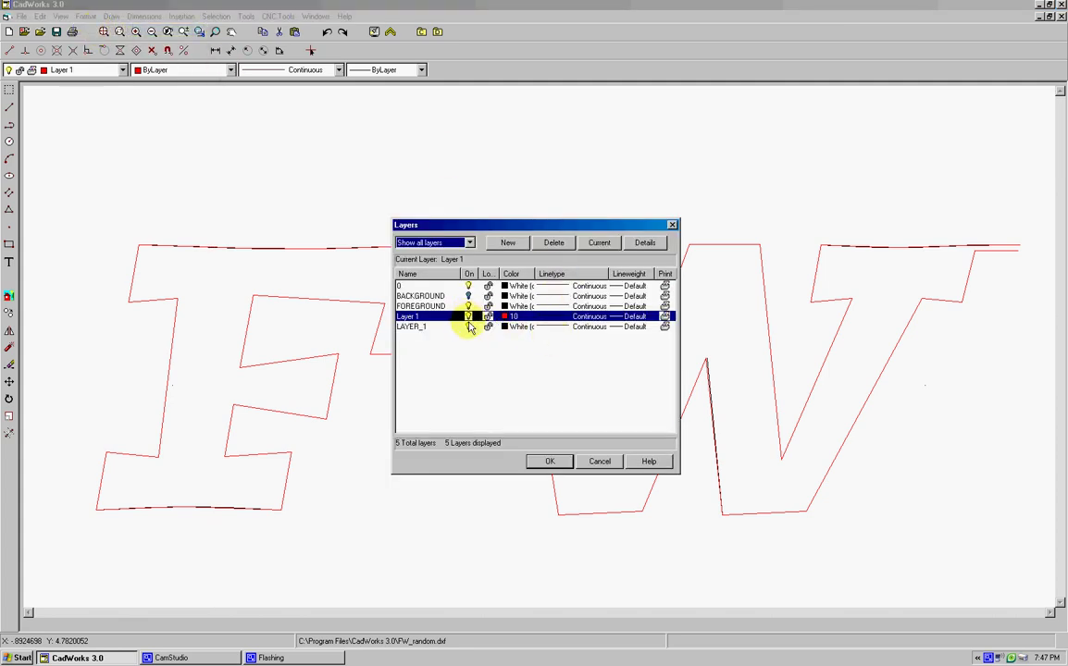
{"action": "left_click", "coordinate": [468, 317]}
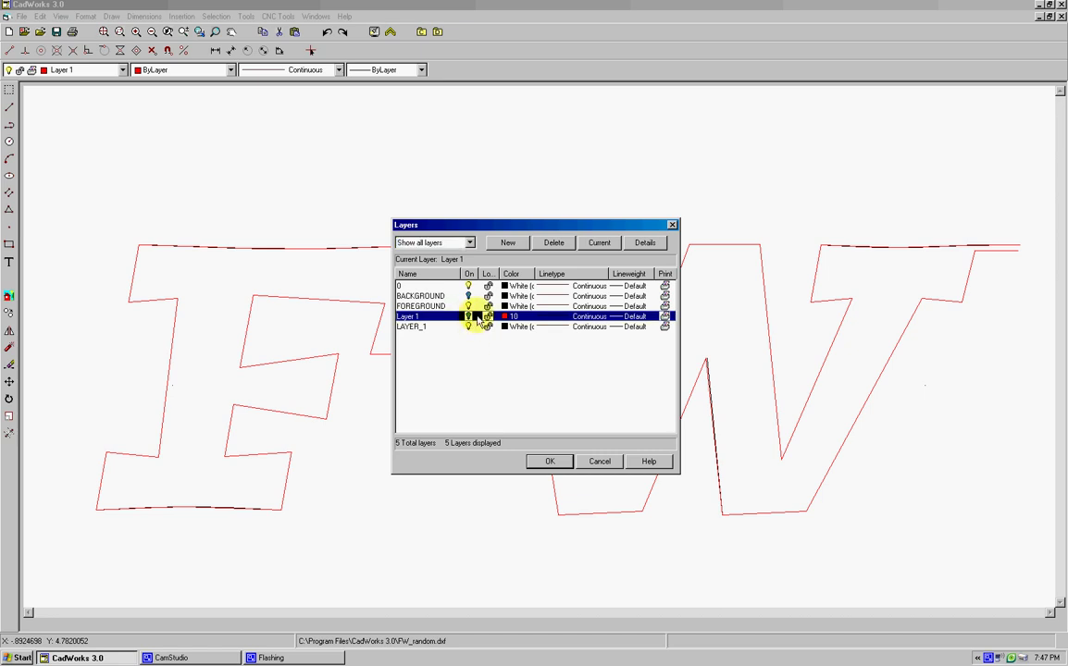
{"action": "left_click", "coordinate": [418, 287]}
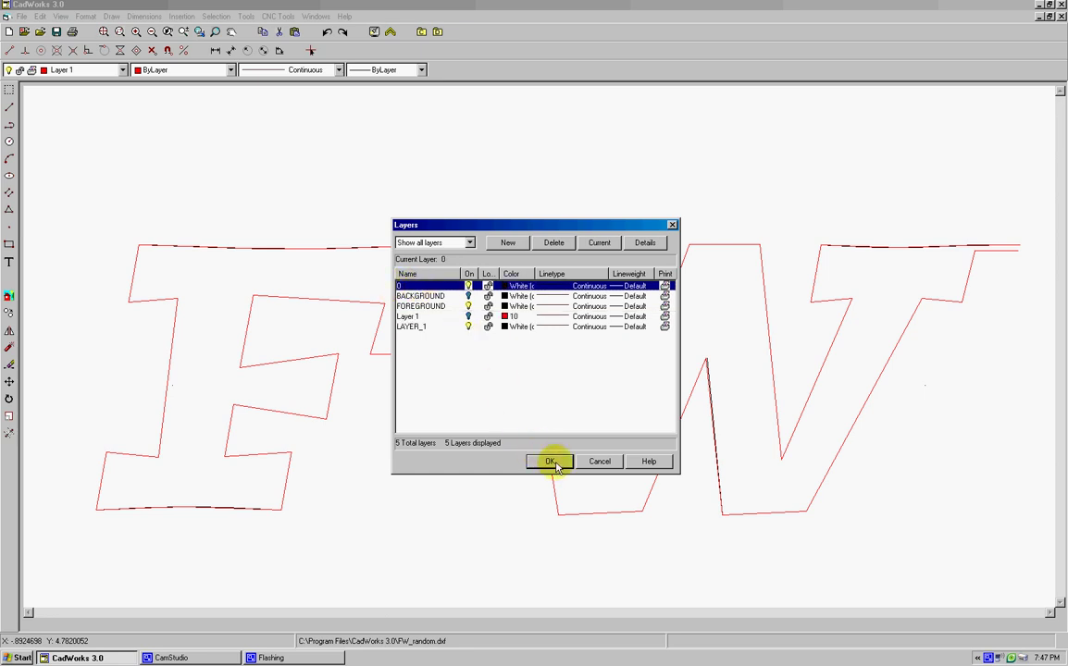
{"action": "left_click", "coordinate": [551, 462]}
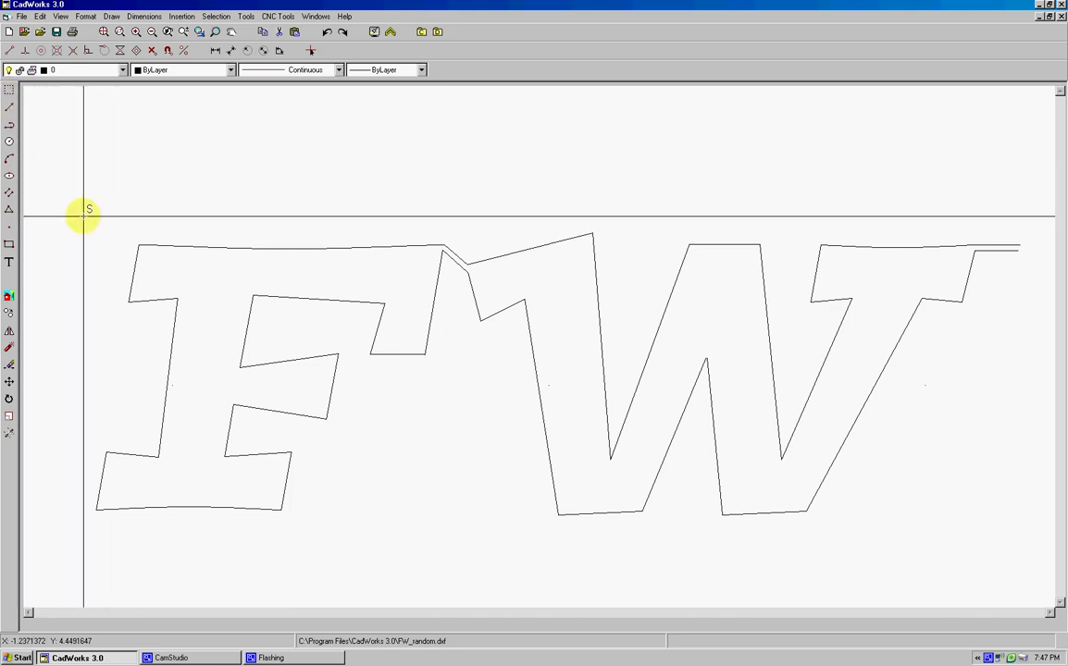
Window-select the entire black FW outline and delete it.
{"action": "left_click_drag", "start_coordinate": [76, 210], "coordinate": [1032, 530]}
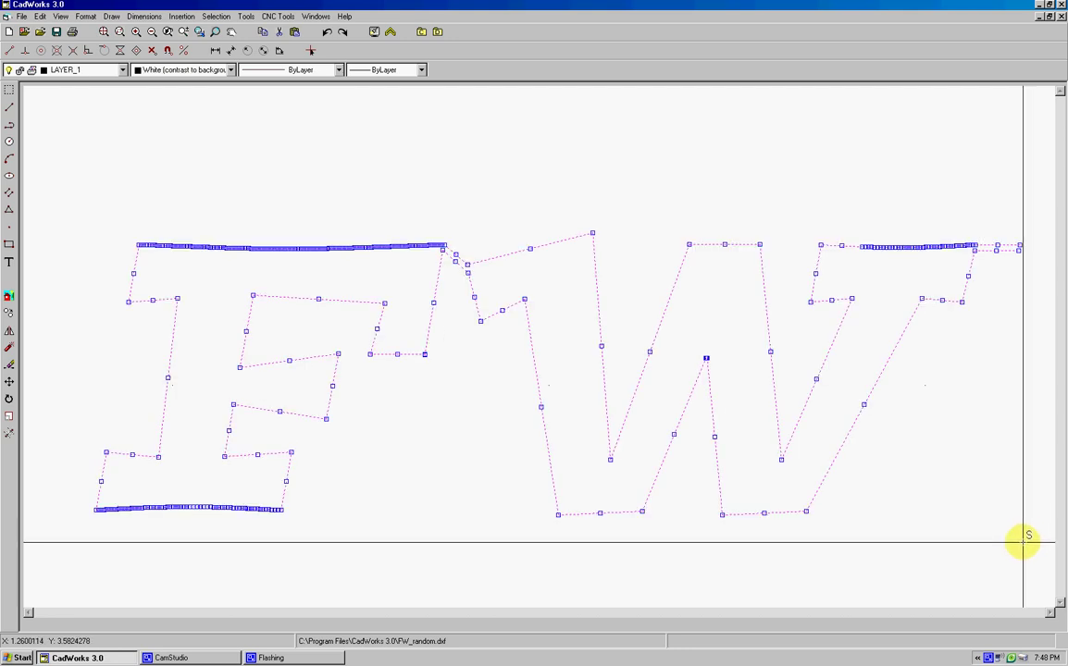
{"action": "key", "text": "Delete"}
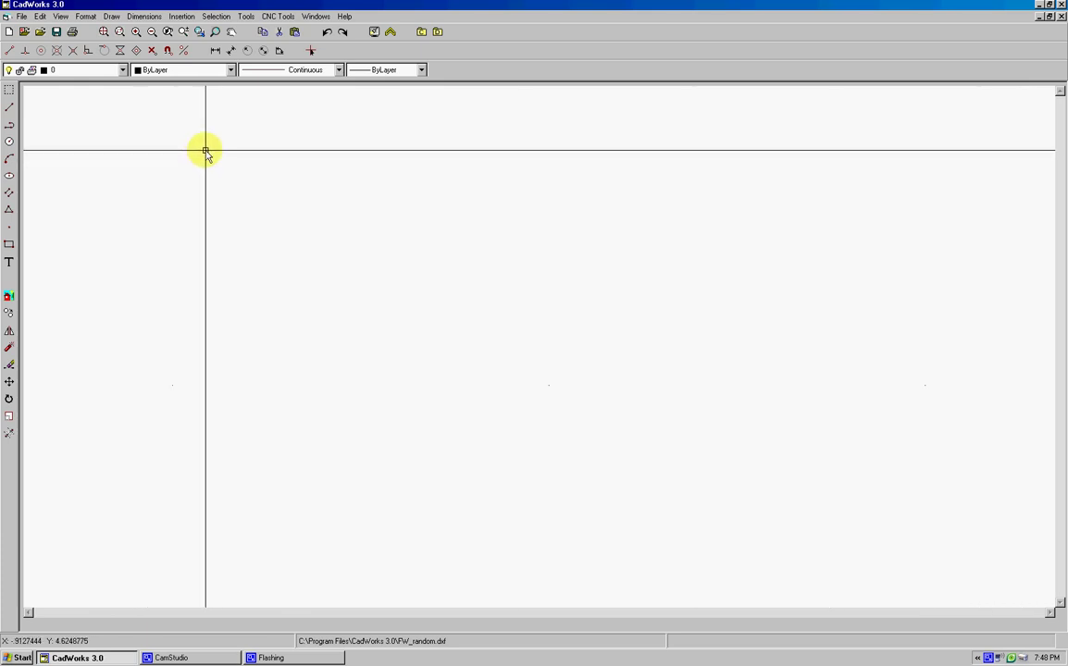
Select Layer 1 in the layer settings, switching it back on and making it current.
{"action": "left_click", "coordinate": [86, 16]}
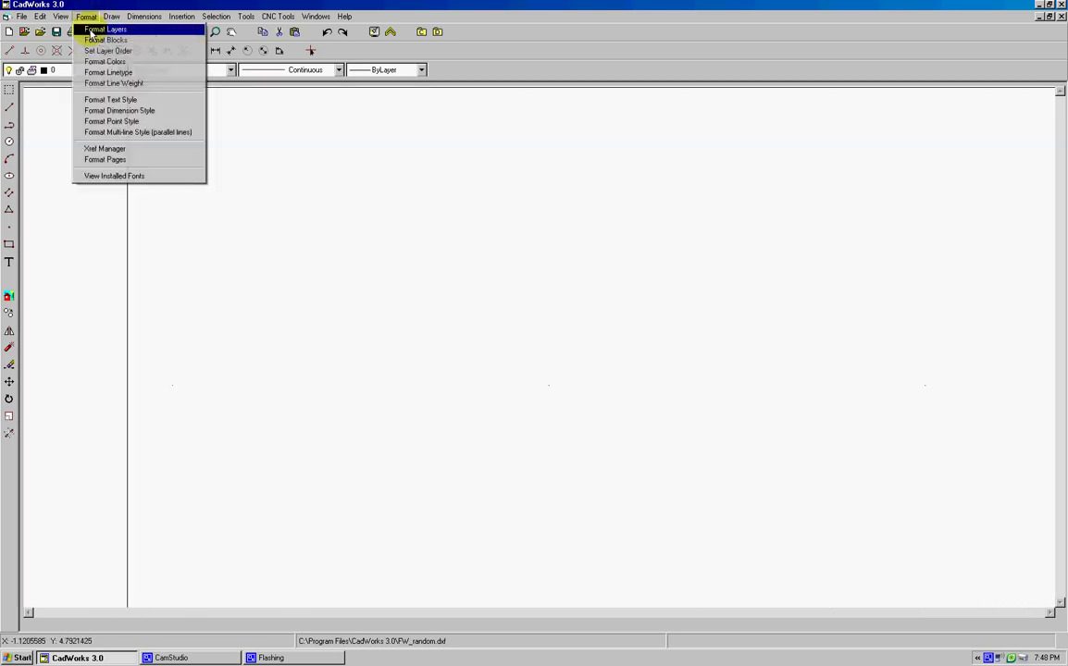
{"action": "left_click", "coordinate": [93, 30]}
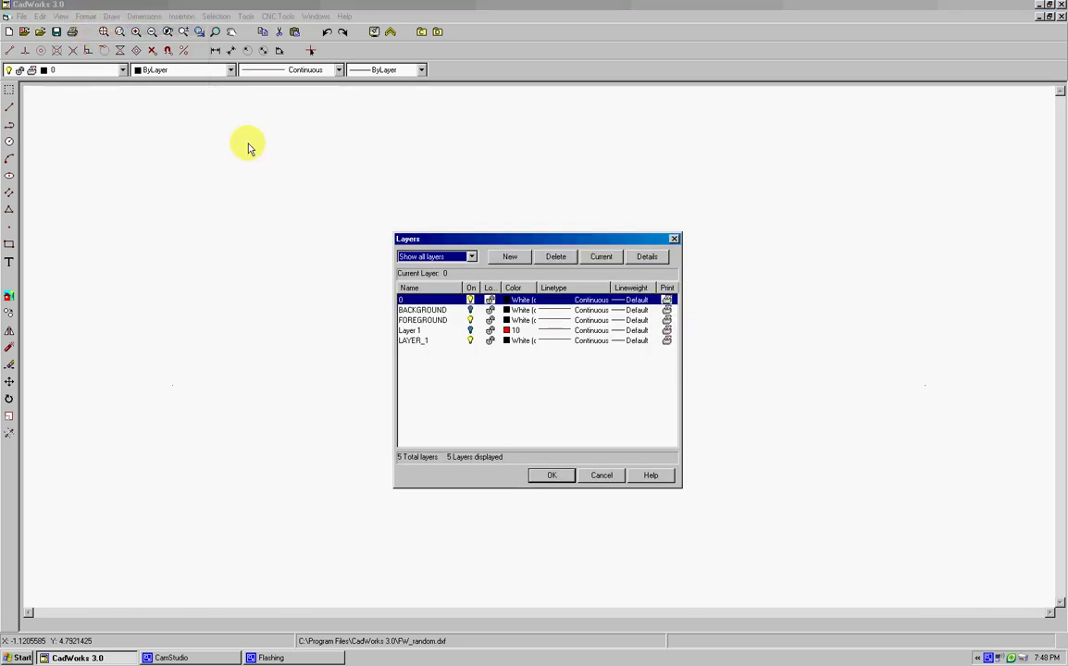
{"action": "left_click", "coordinate": [469, 333]}
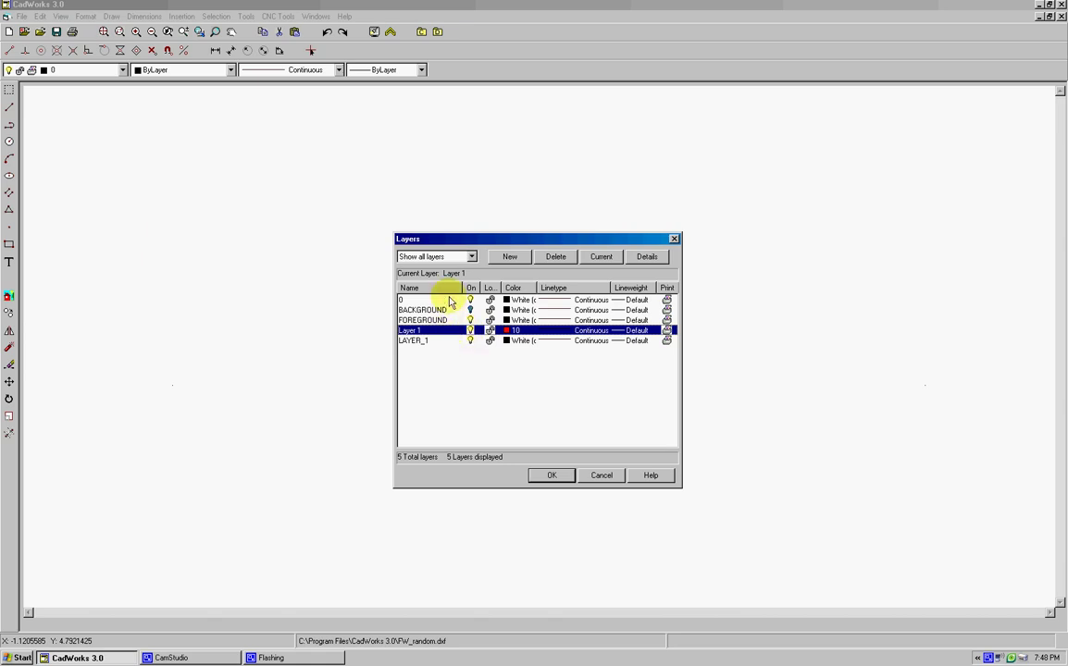
{"action": "left_click", "coordinate": [547, 475]}
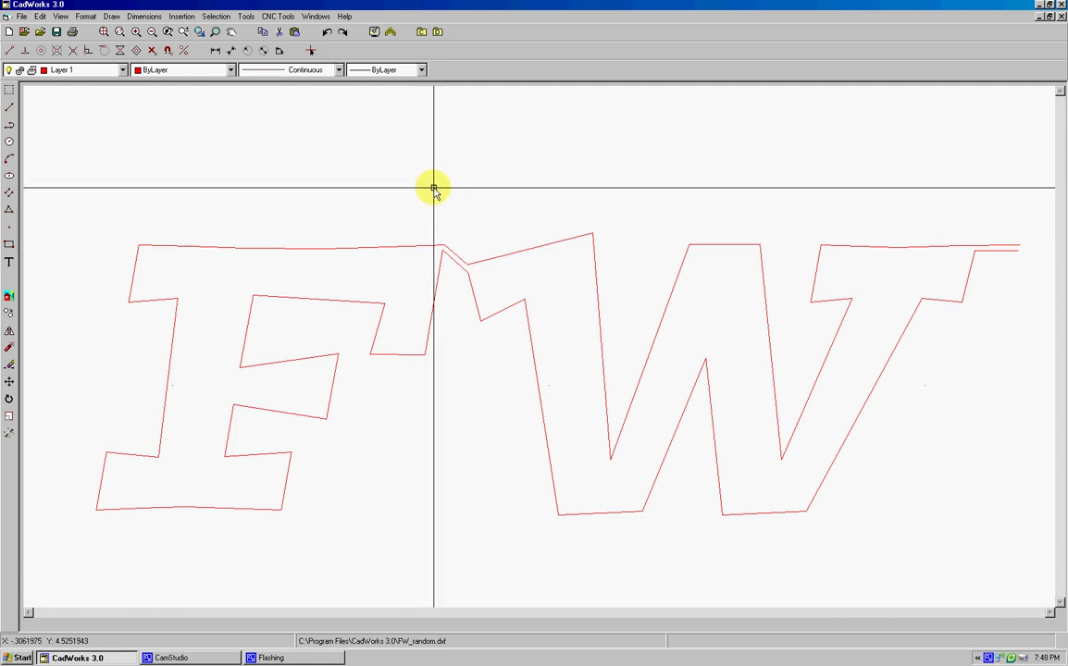
Run CNC Tools > Prep Drawing on the FW cutting path.
{"action": "left_click", "coordinate": [278, 17]}
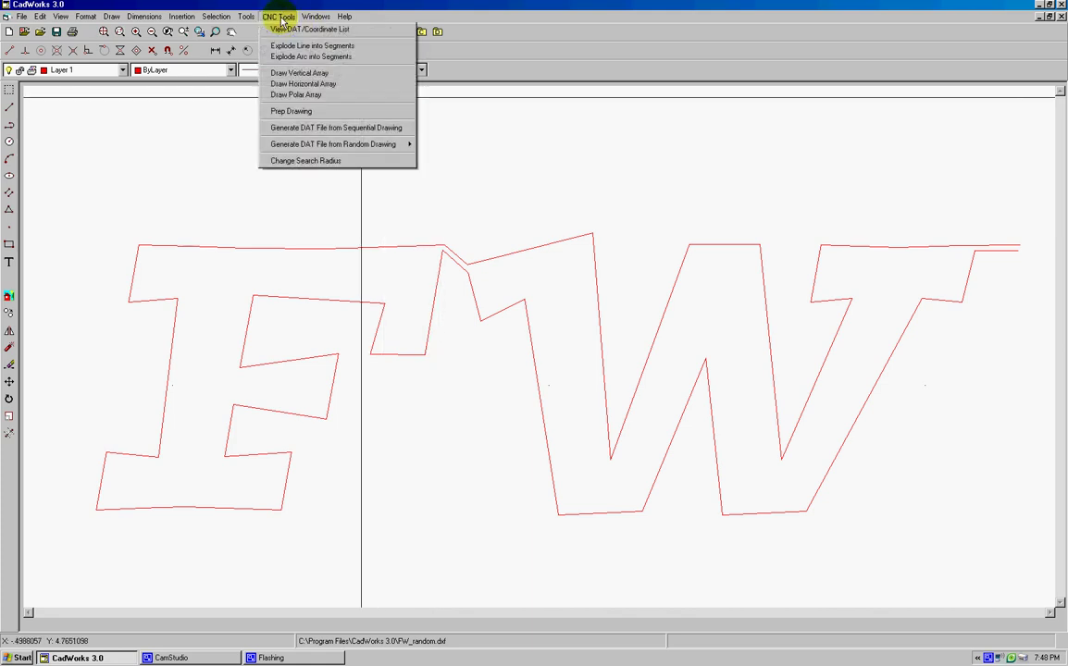
{"action": "left_click", "coordinate": [312, 112]}
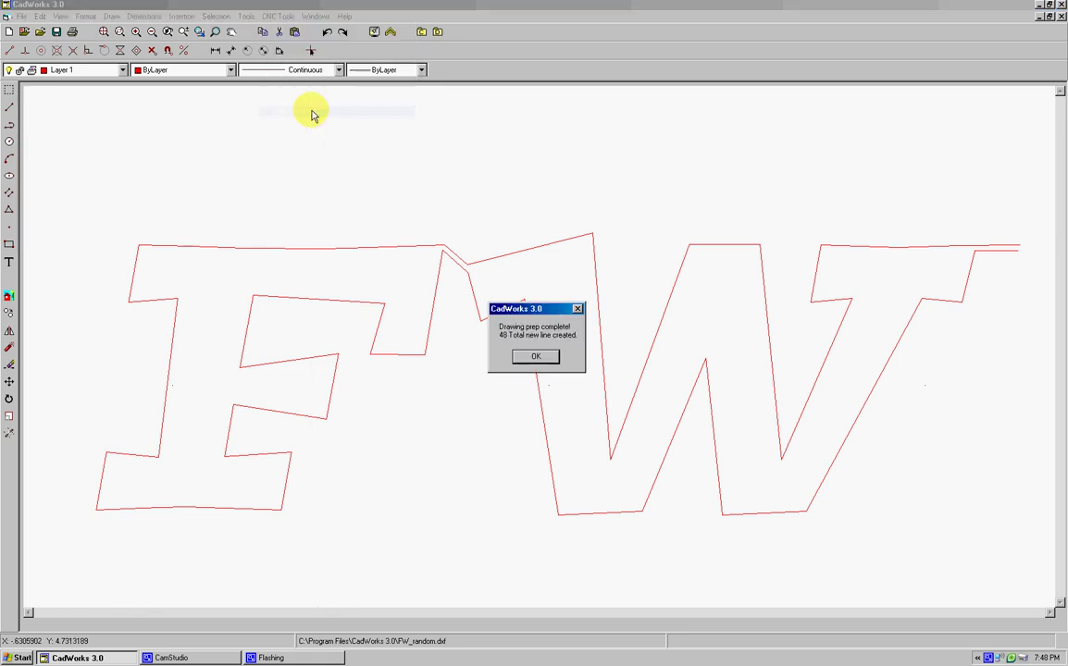
{"action": "left_click", "coordinate": [544, 361]}
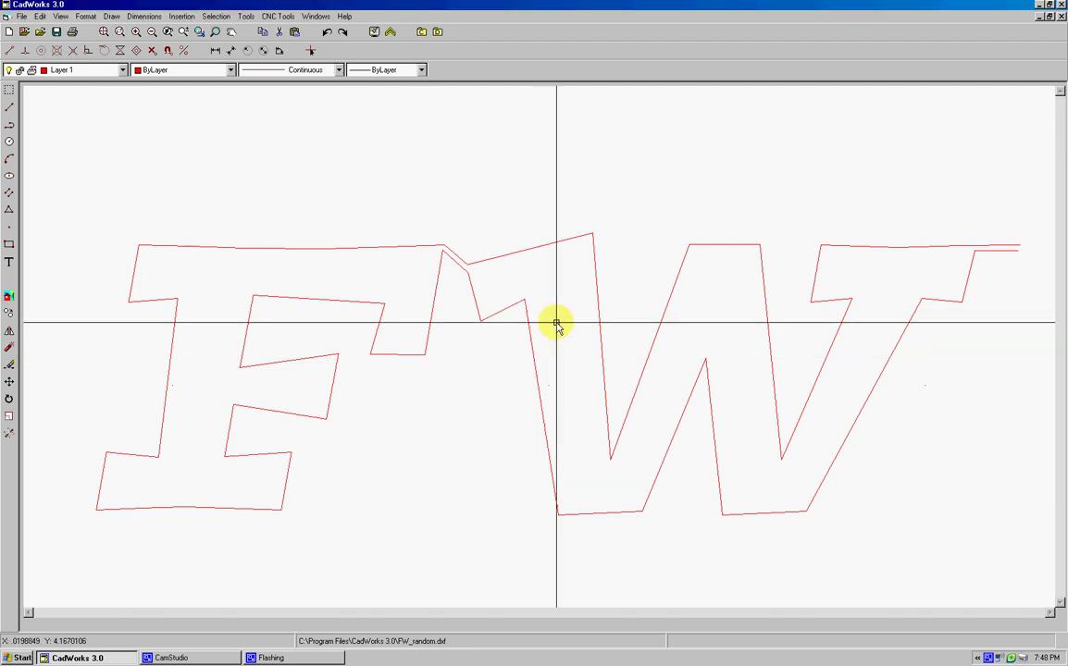
Generate the 49-step DAT file from the sequential drawing.
{"action": "left_click", "coordinate": [275, 16]}
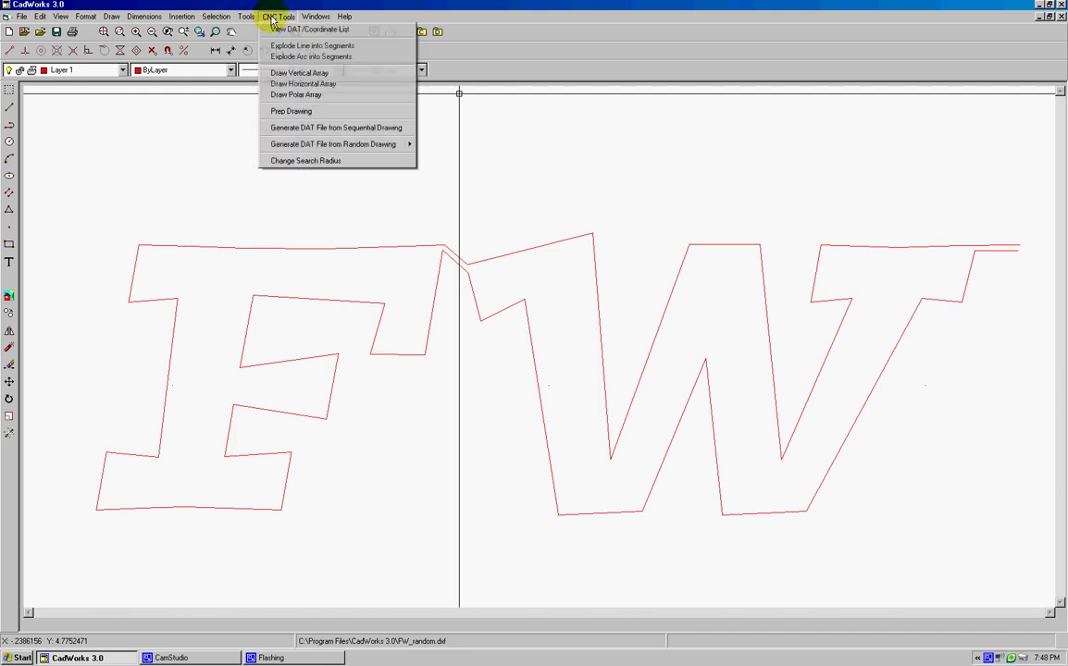
{"action": "left_click", "coordinate": [338, 129]}
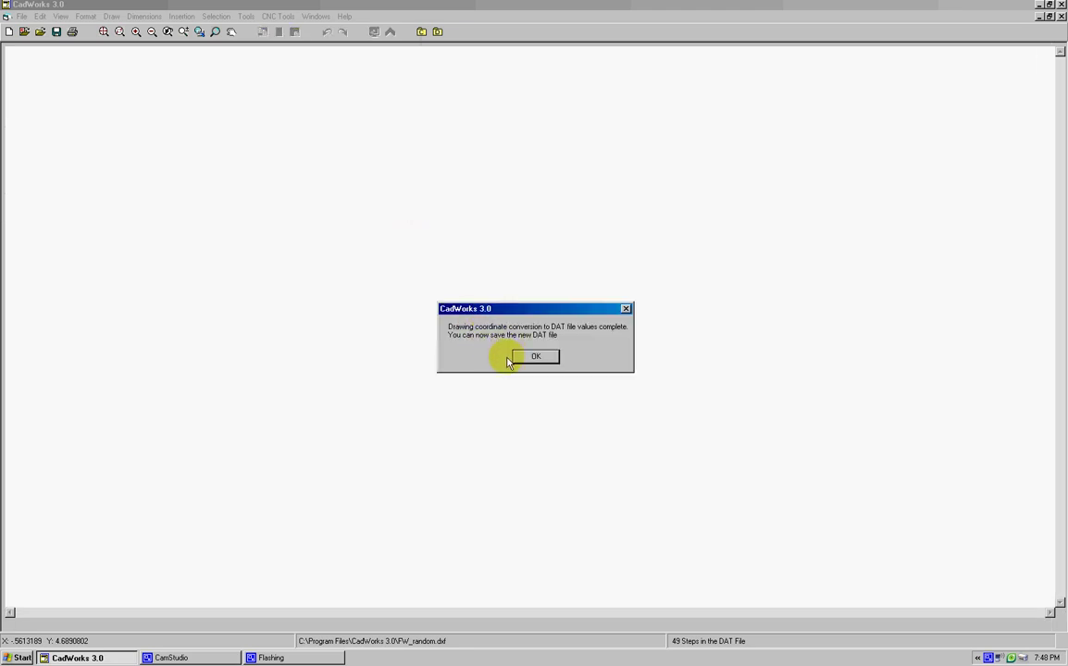
{"action": "left_click", "coordinate": [535, 359]}
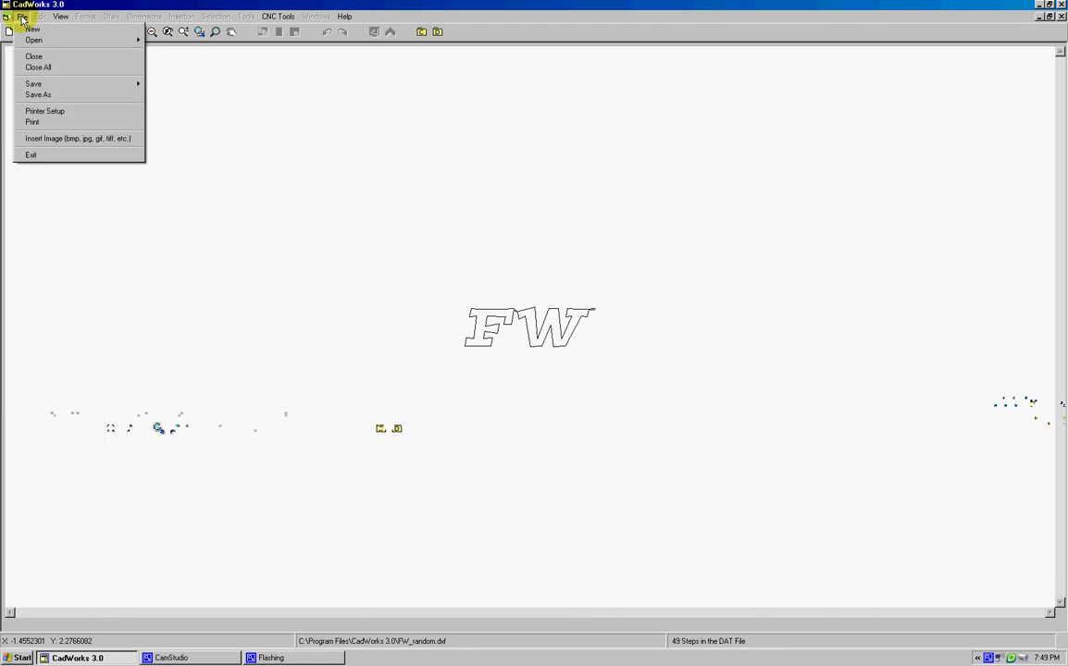
Save the DAT file to the Desktop with the name fw.
{"action": "mouse_move", "coordinate": [33, 84]}
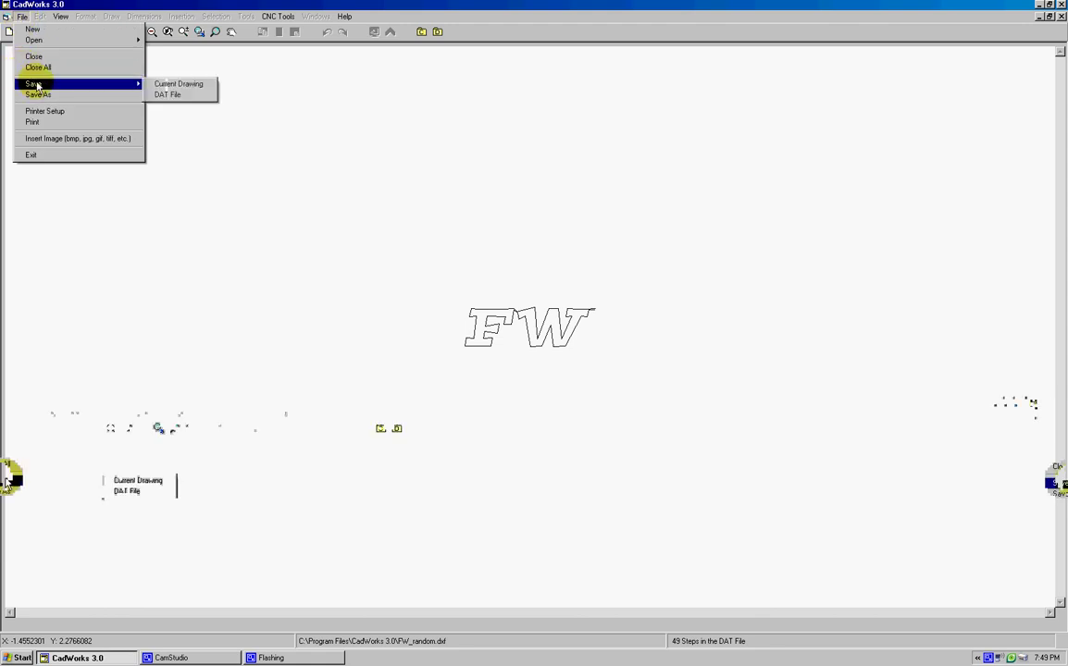
{"action": "left_click", "coordinate": [180, 98]}
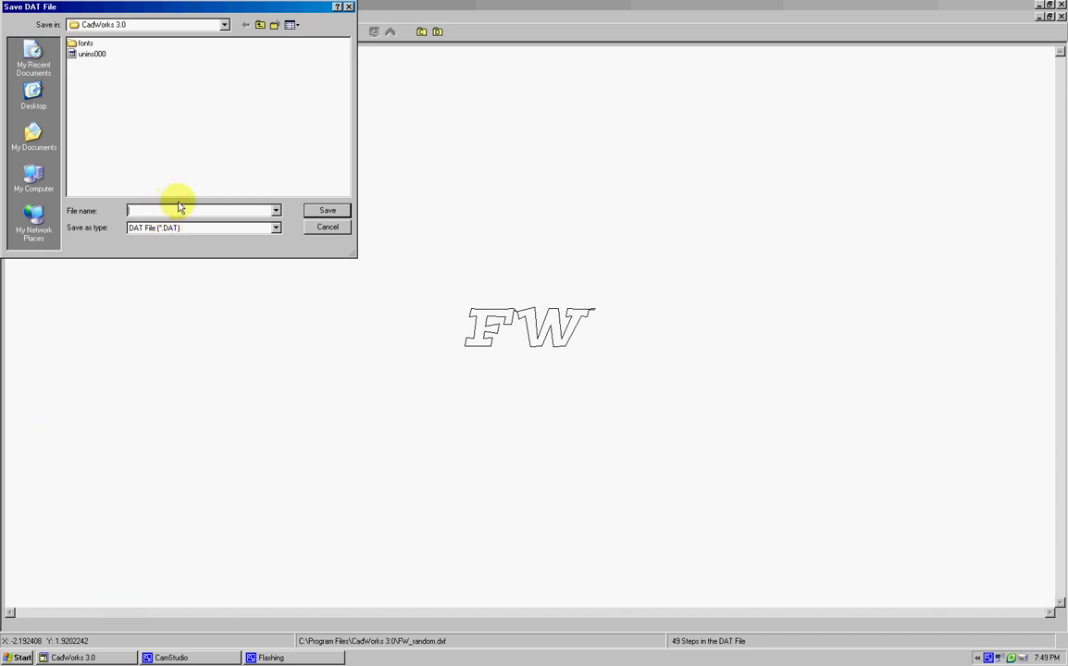
{"action": "left_click", "coordinate": [224, 25]}
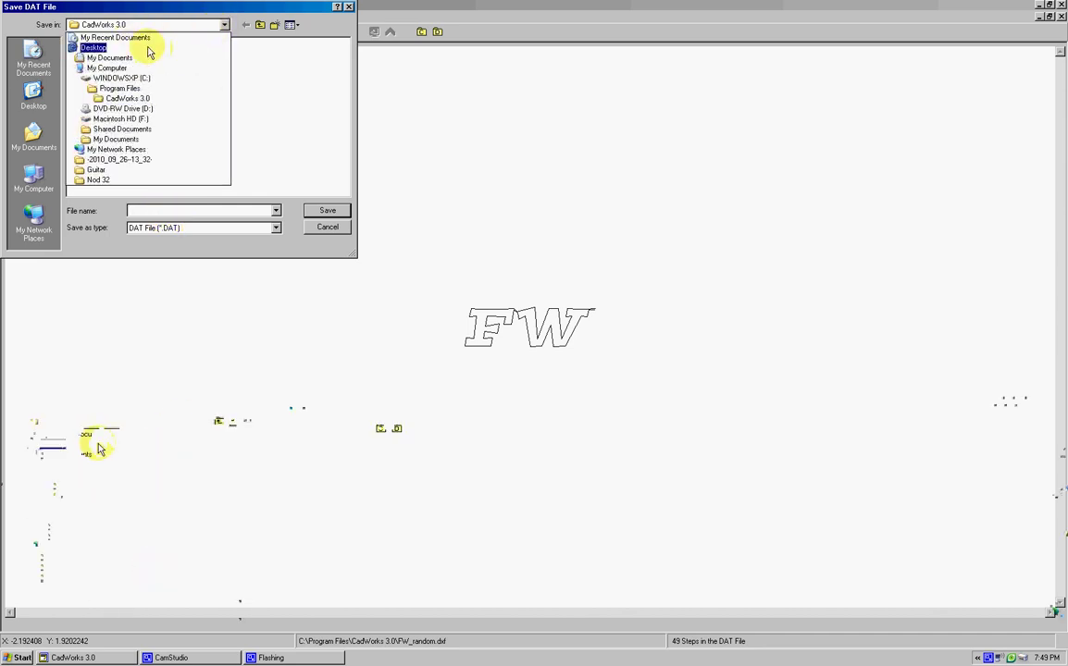
{"action": "left_click", "coordinate": [137, 47]}
{"action": "left_click", "coordinate": [139, 209]}
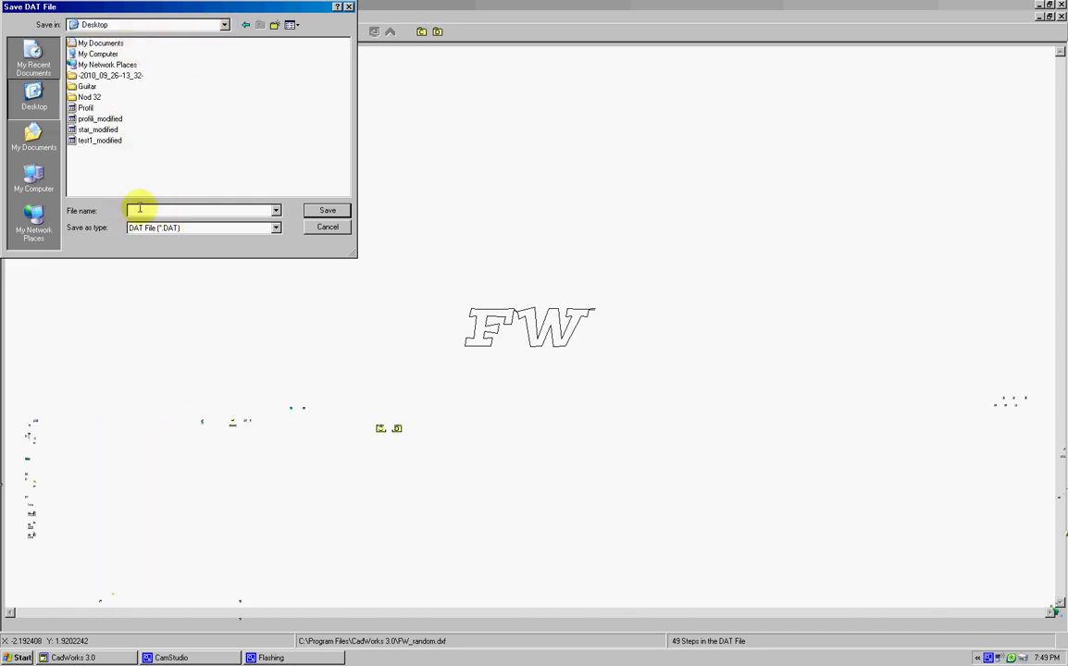
{"action": "type", "text": "fw"}
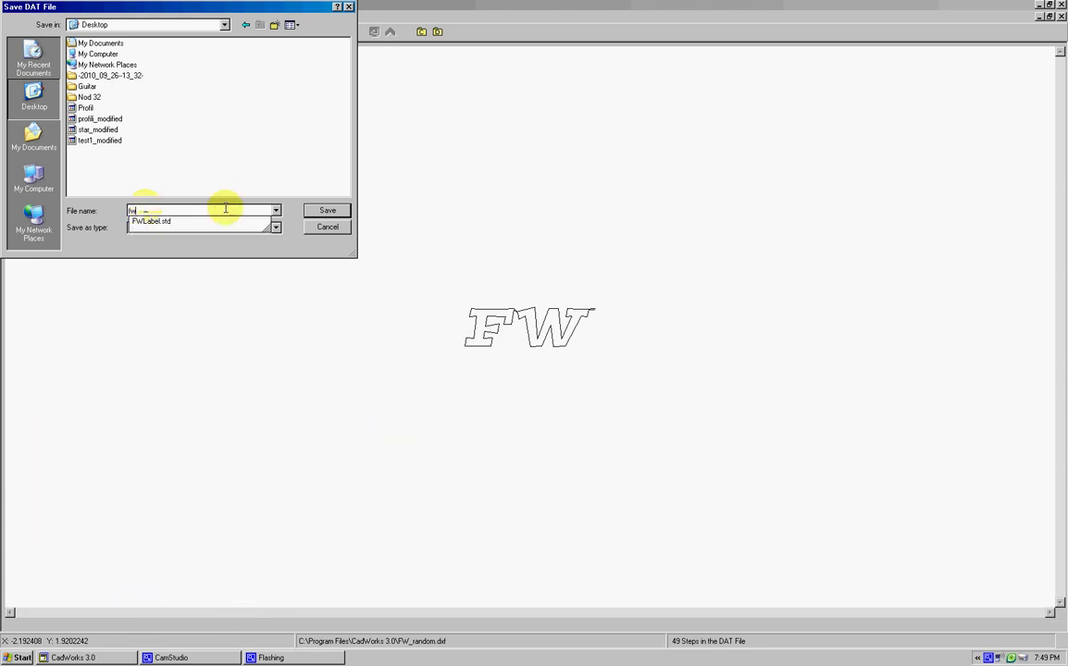
{"action": "left_click", "coordinate": [324, 211]}
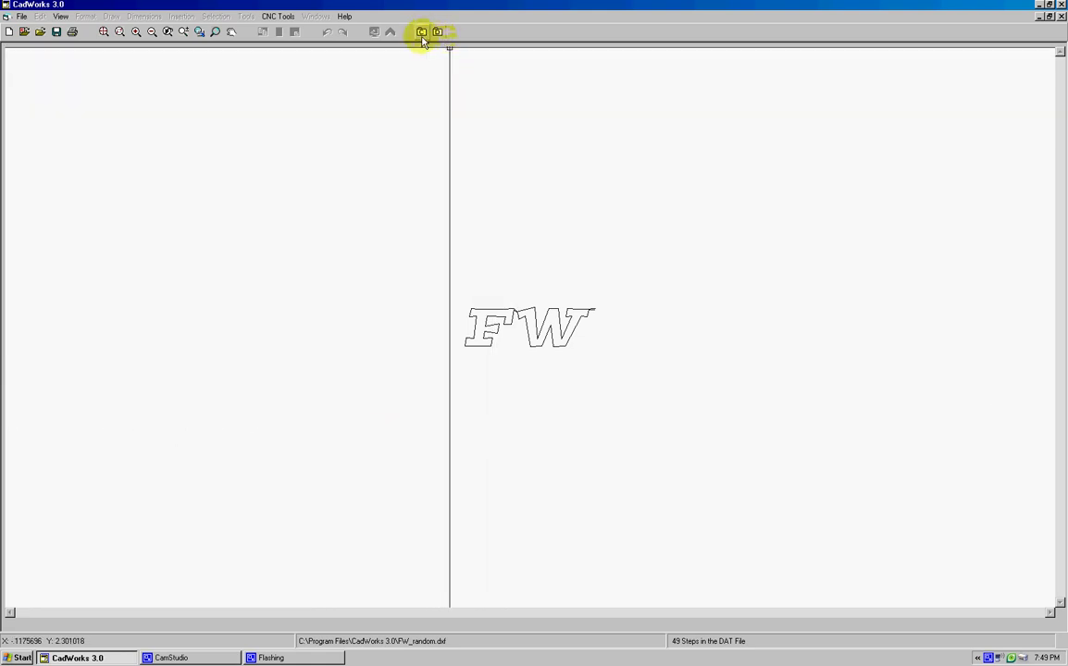
Switch between the red FW drawing and the DAT list view, ending back on the drawing.
{"action": "left_click", "coordinate": [421, 33]}
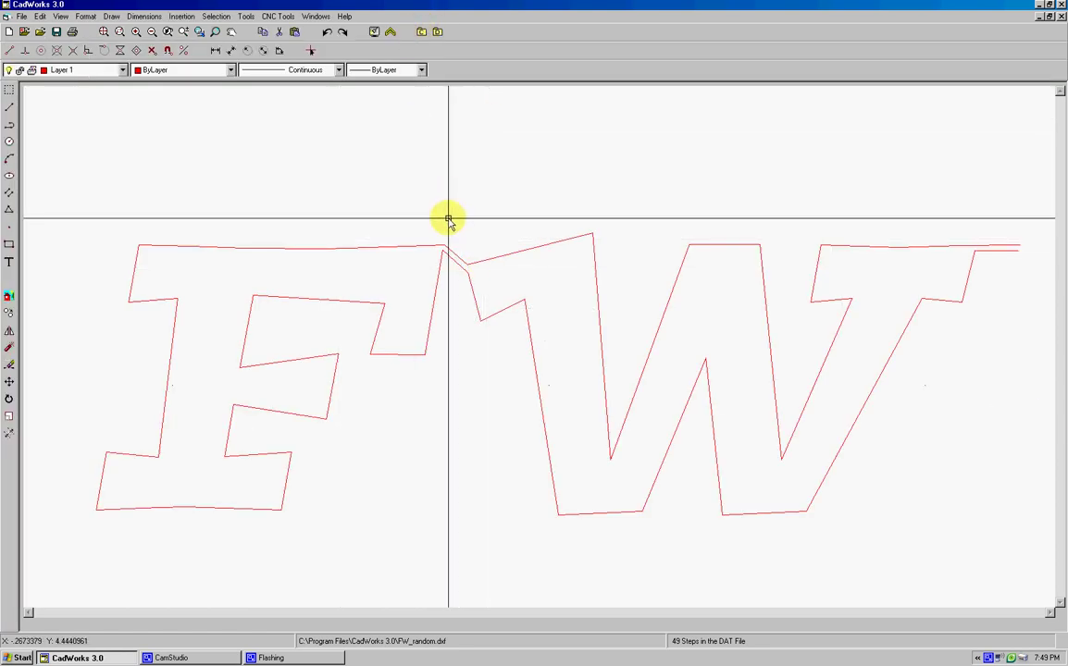
{"action": "left_click", "coordinate": [438, 34]}
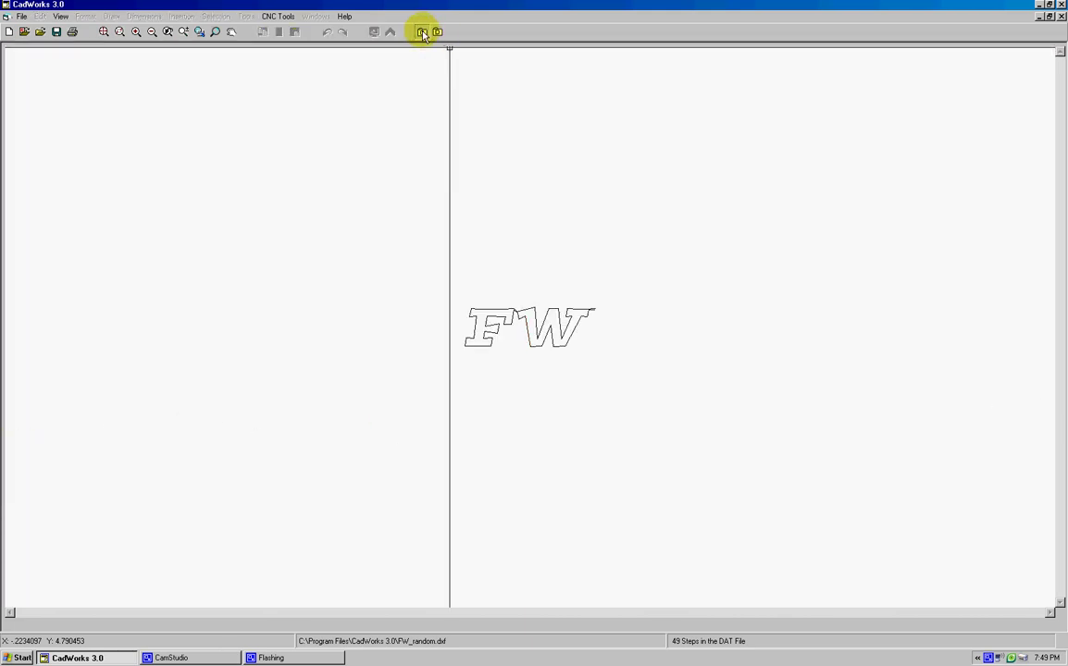
{"action": "left_click", "coordinate": [421, 32]}
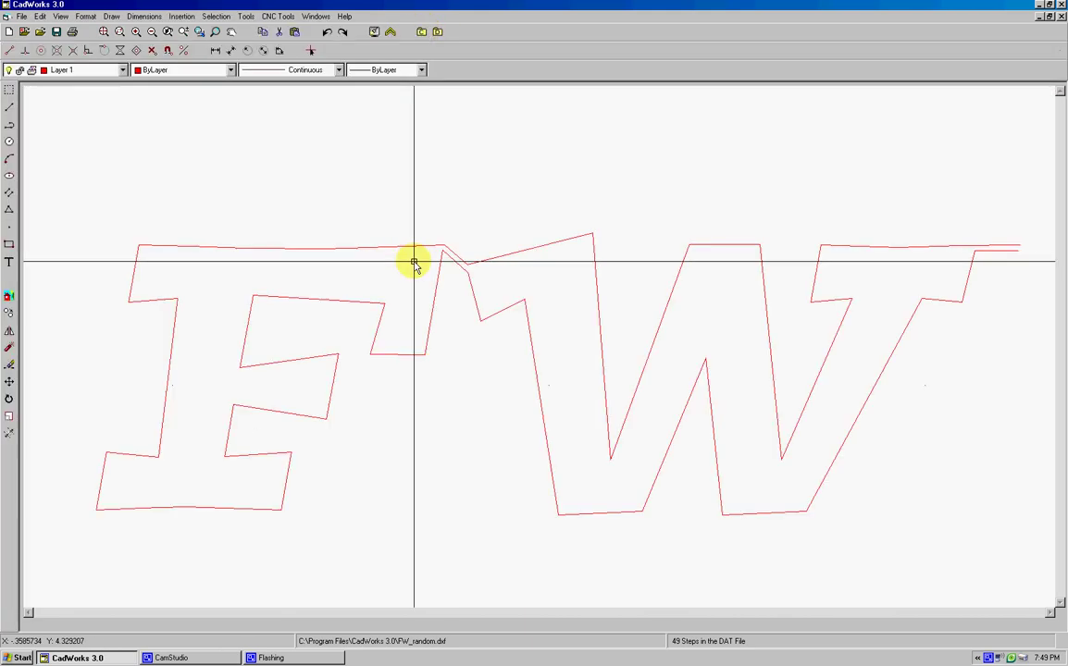
Save the drawing under the new name fw_modified.dxf on the Desktop.
{"action": "left_click", "coordinate": [22, 16]}
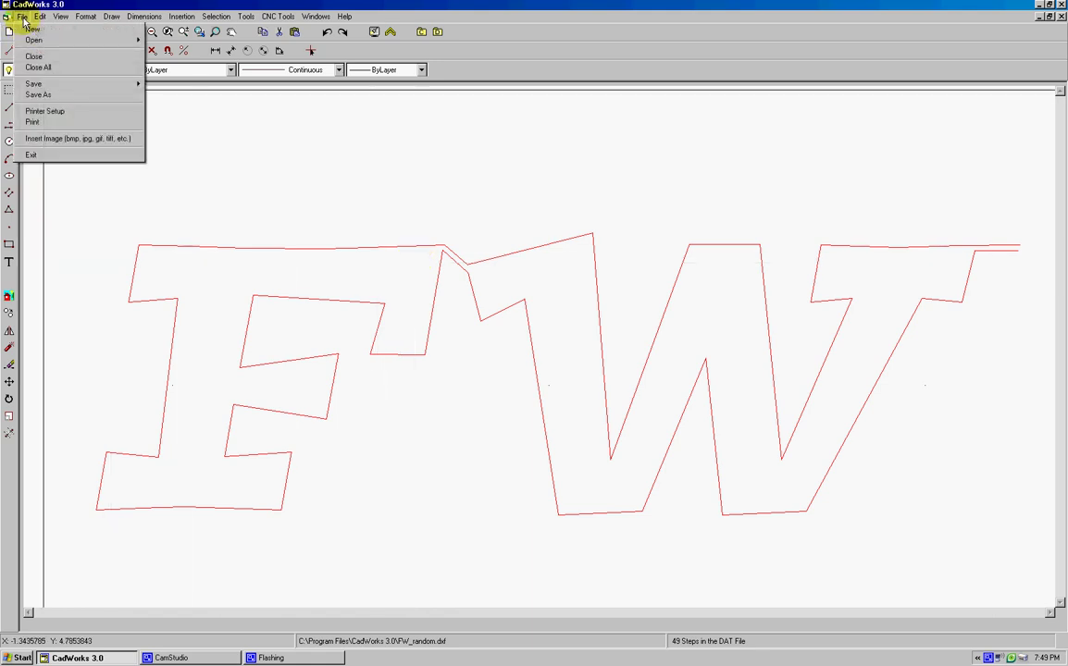
{"action": "mouse_move", "coordinate": [60, 86]}
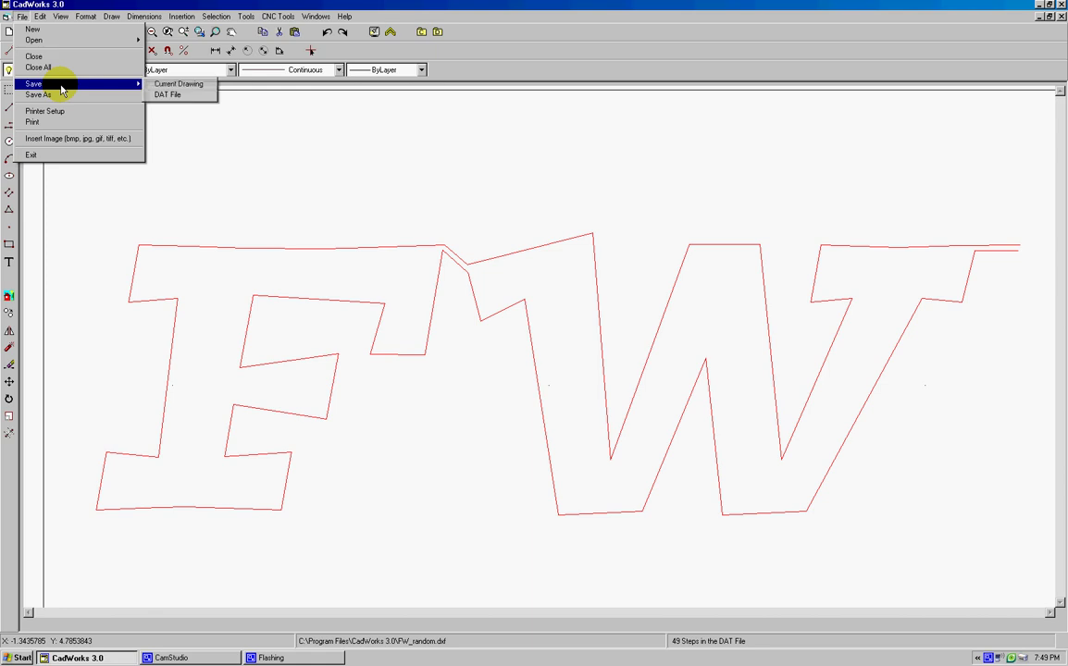
{"action": "left_click", "coordinate": [61, 94]}
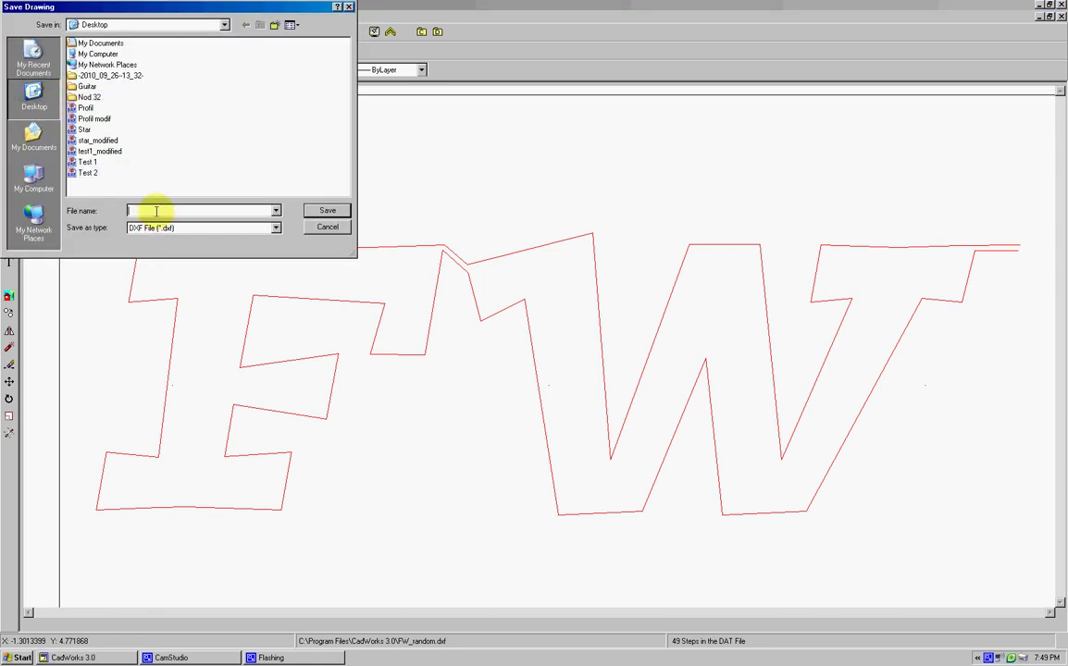
{"action": "type", "text": "fw"}
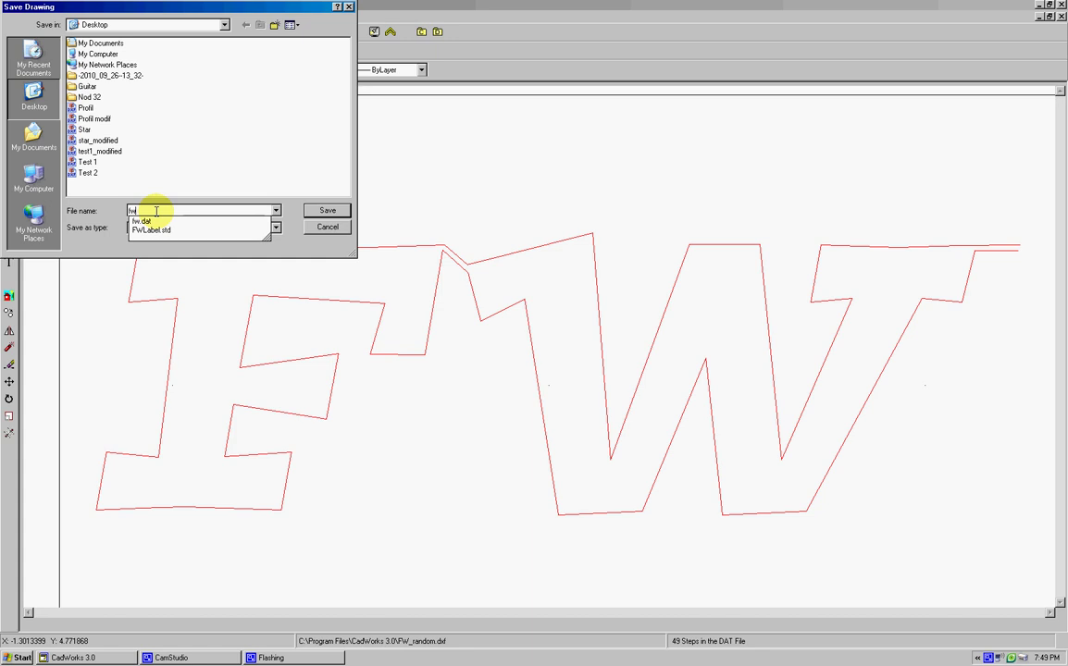
{"action": "type", "text": "_modified"}
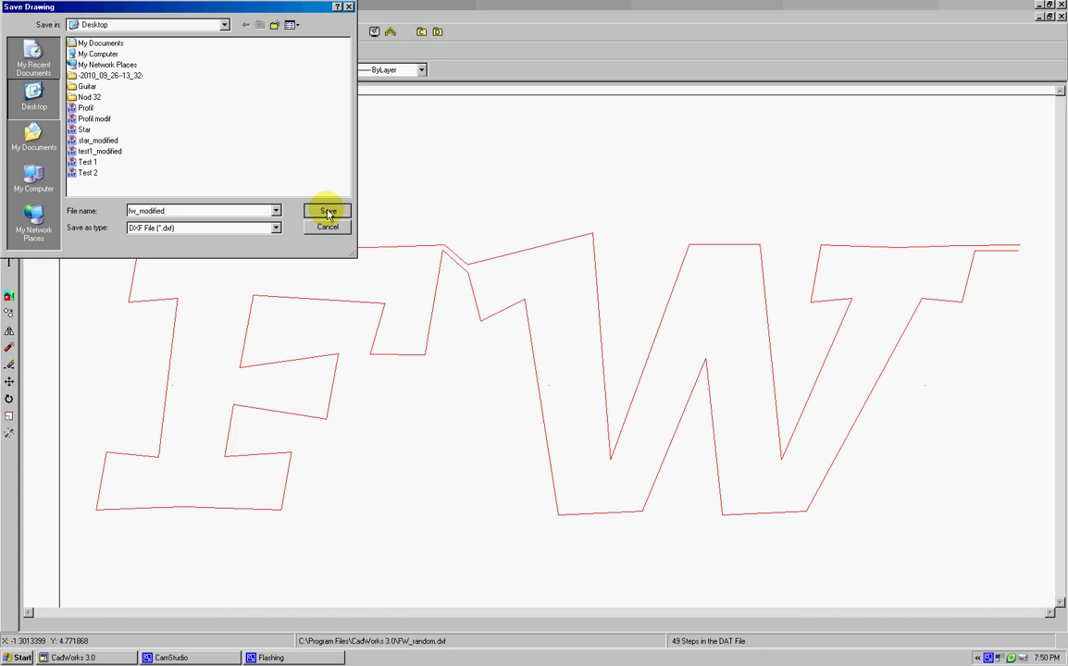
{"action": "left_click", "coordinate": [328, 212]}
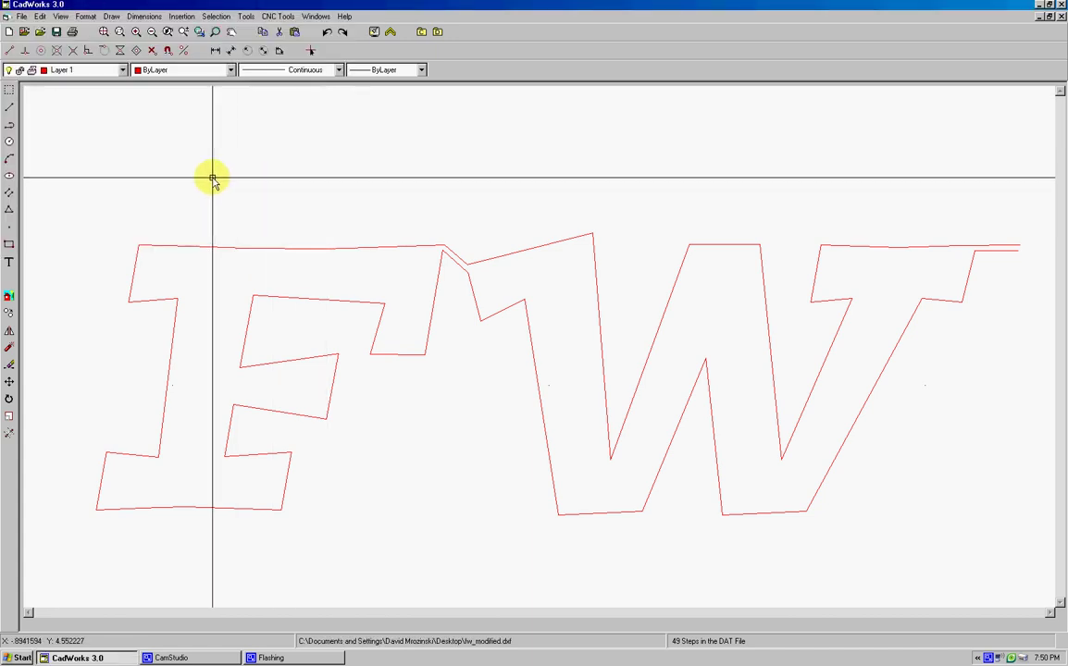
Close the current drawing and open the fw DAT file from the saved DAT files.
{"action": "left_click", "coordinate": [25, 18]}
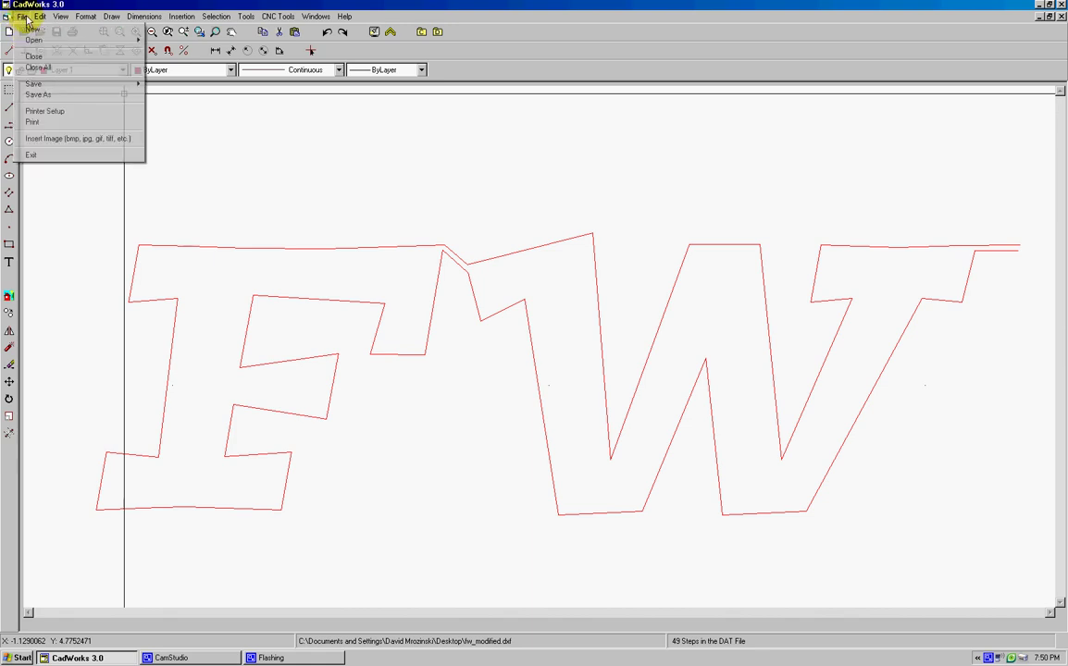
{"action": "left_click", "coordinate": [37, 54]}
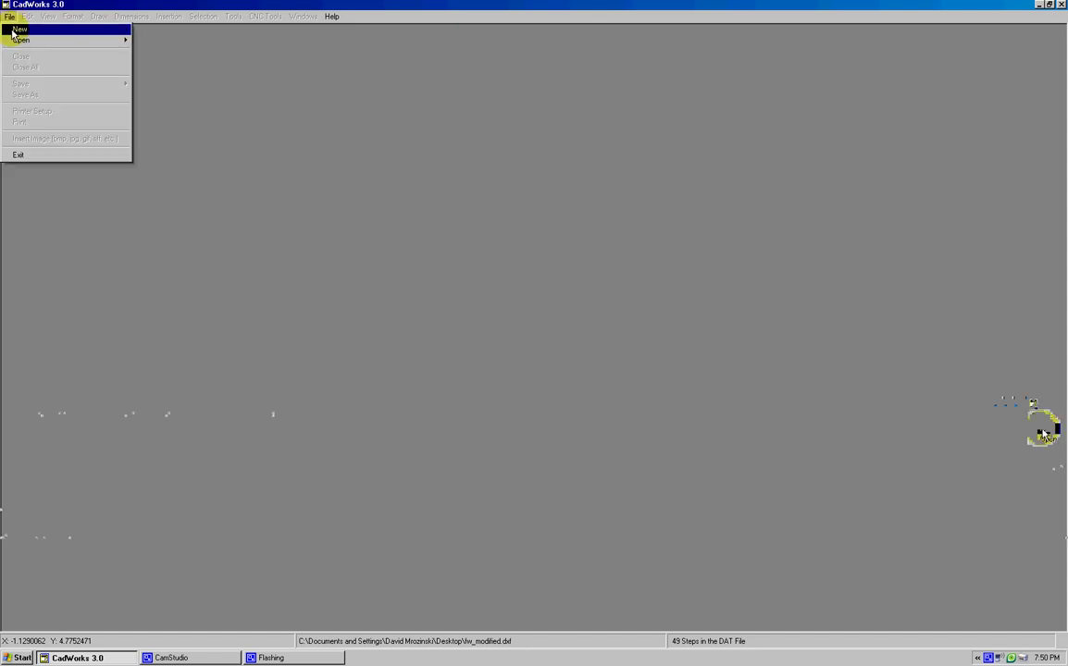
{"action": "mouse_move", "coordinate": [95, 42]}
{"action": "left_click", "coordinate": [181, 51]}
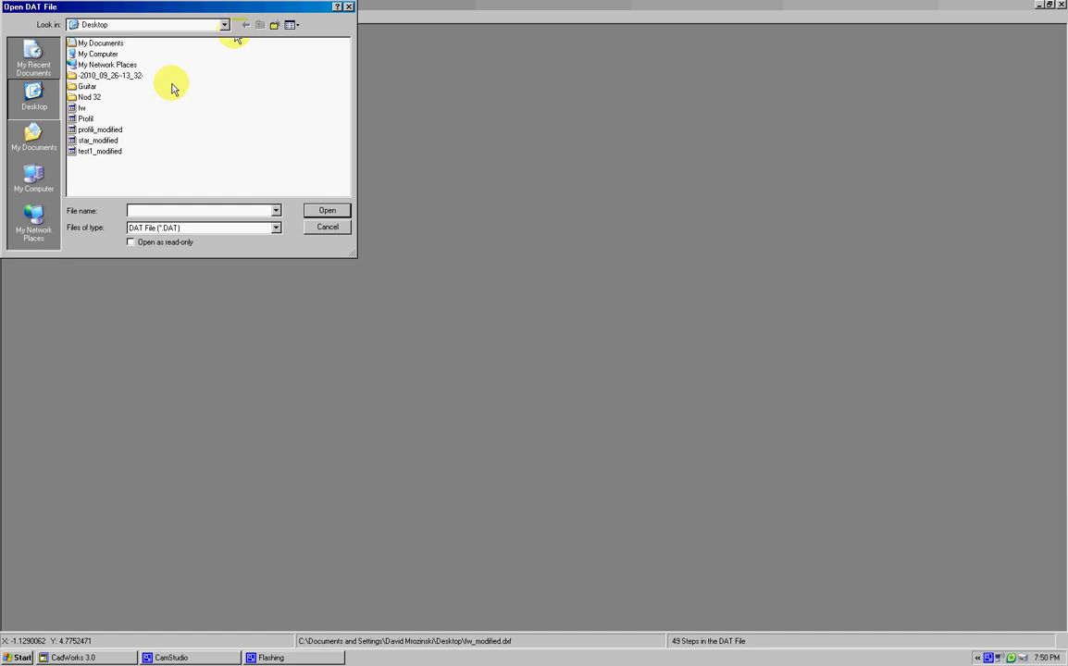
{"action": "double_click", "coordinate": [80, 110]}
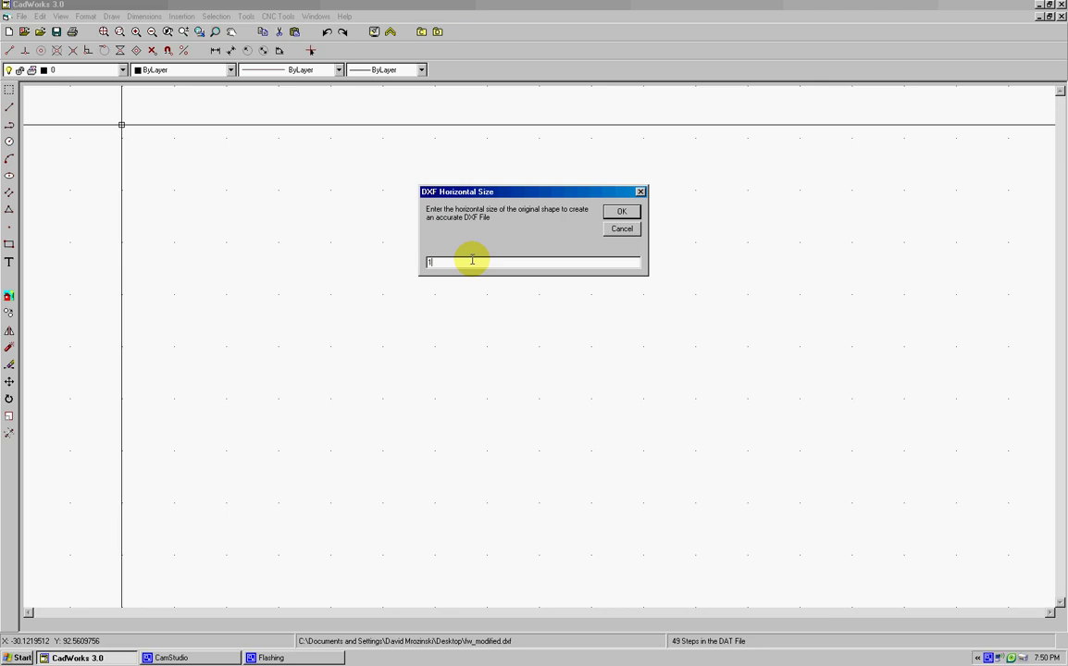
{"action": "left_click", "coordinate": [624, 213]}
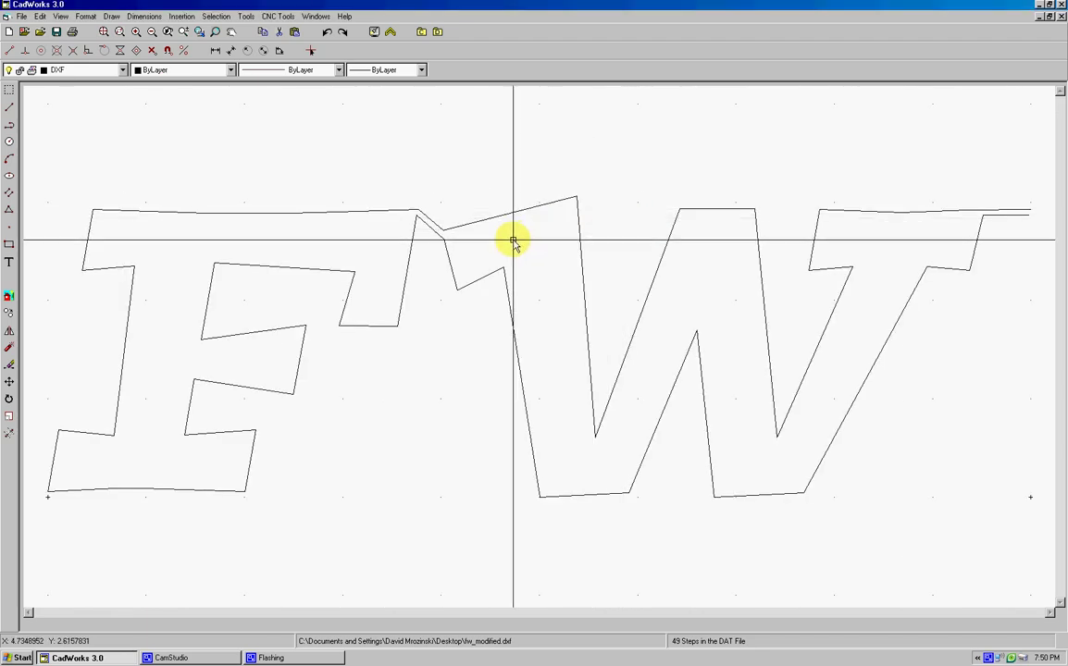